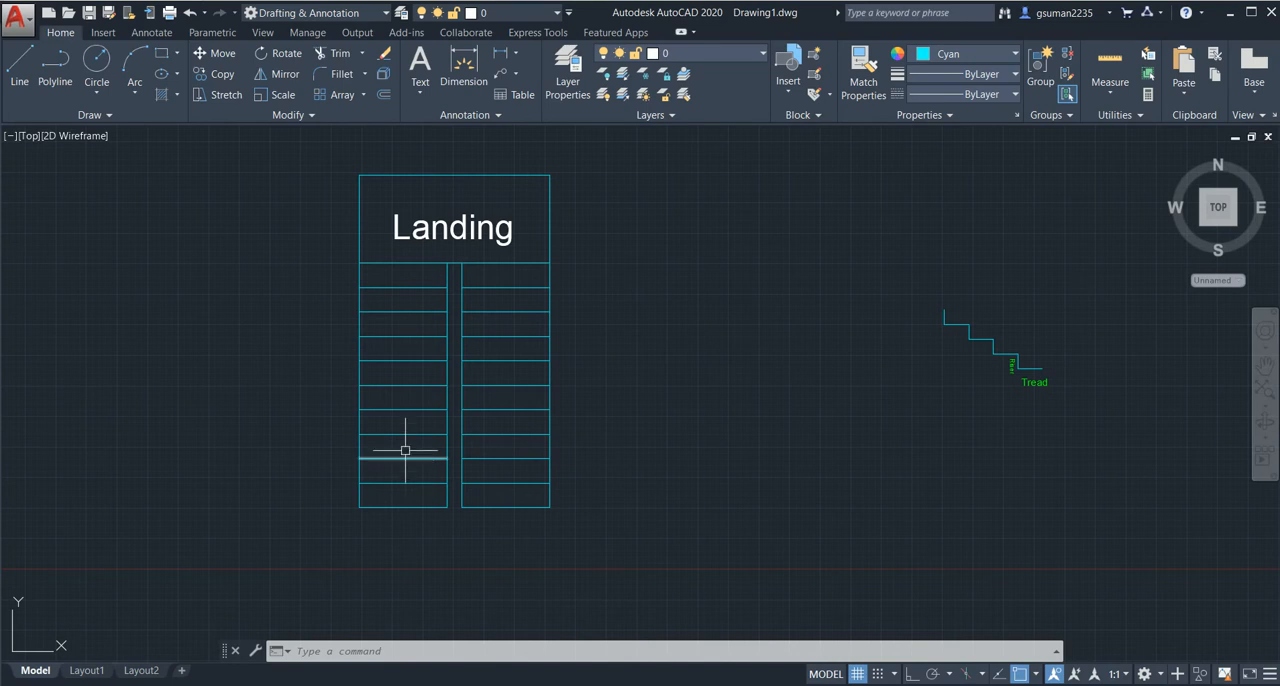
- Add a linear dimension along the lowest tread of the stair profile, just below the tread line
middle_drag(934, 414, 676, 385)
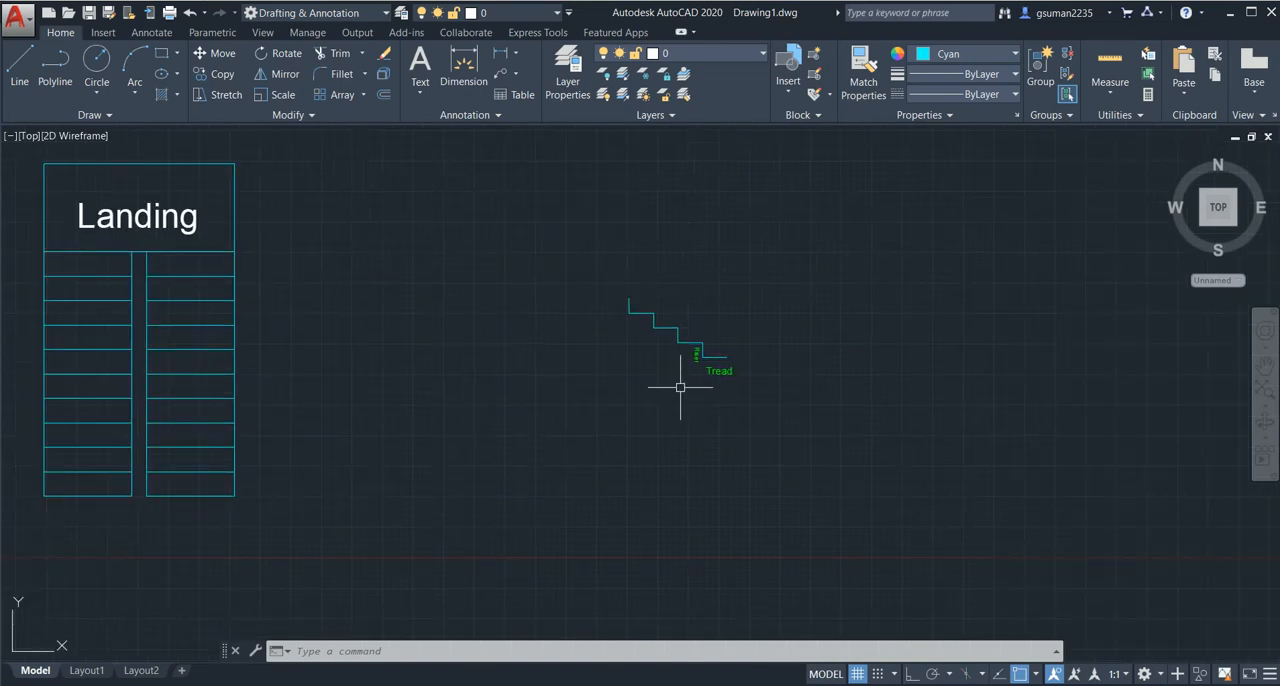
scroll(680, 387, up, 10)
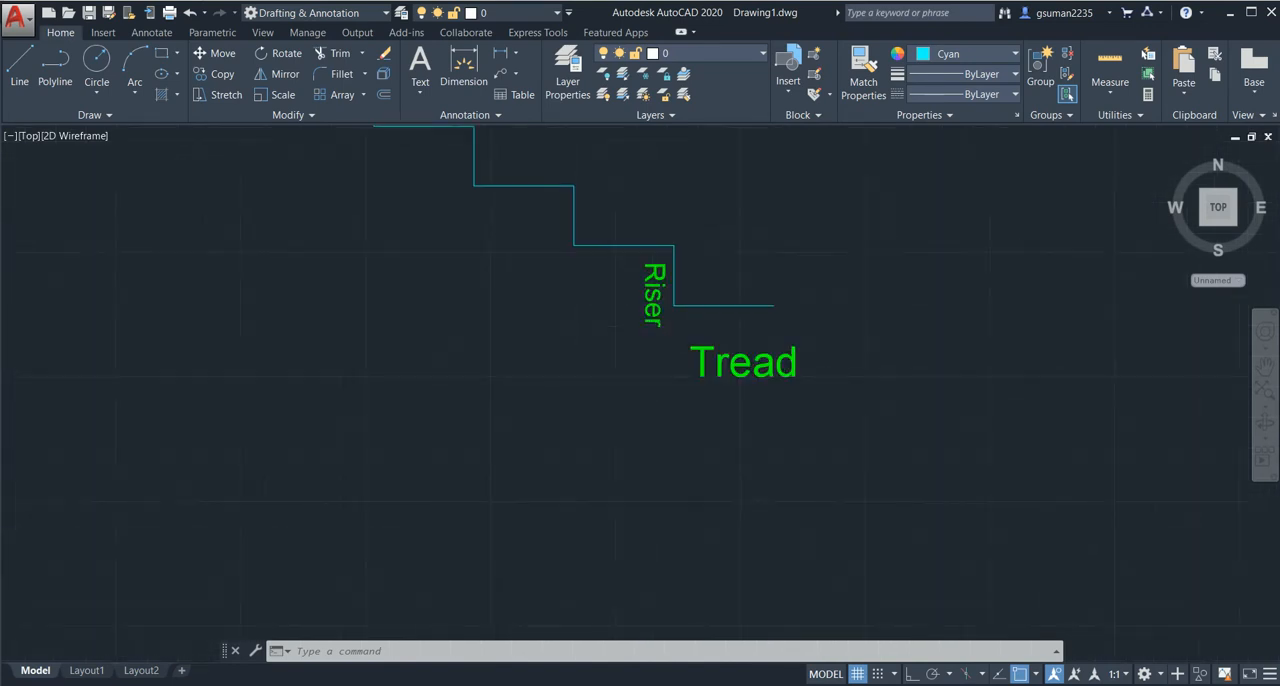
mouse_move(797, 286)
middle_down()
mouse_move(770, 353)
mouse_move(709, 425)
middle_up()
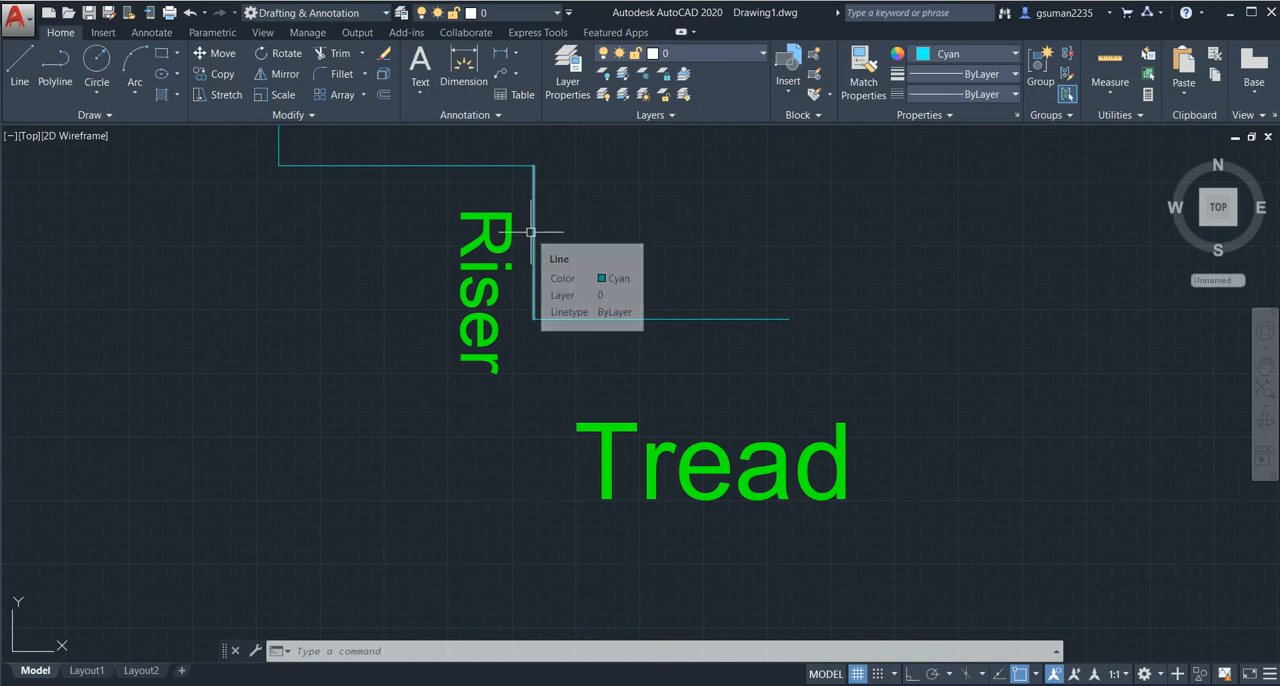
mouse_move(530, 232)
middle_down()
mouse_move(530, 271)
mouse_move(494, 285)
middle_up()
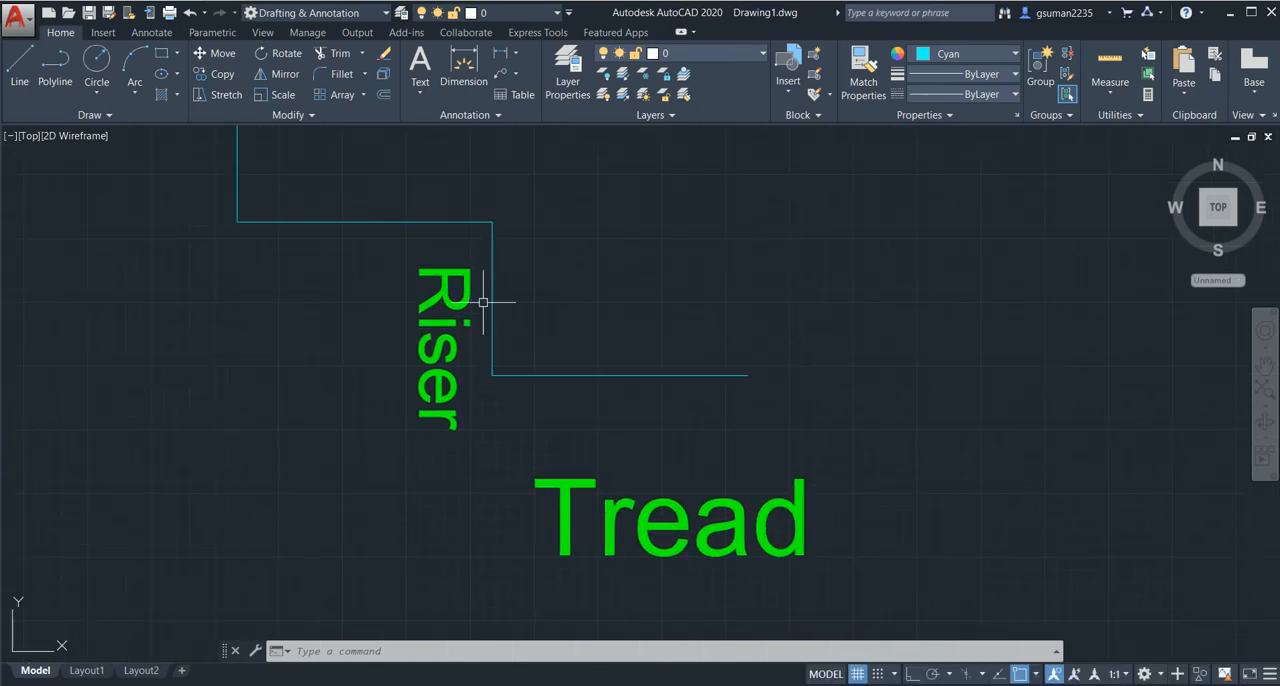
click(498, 55)
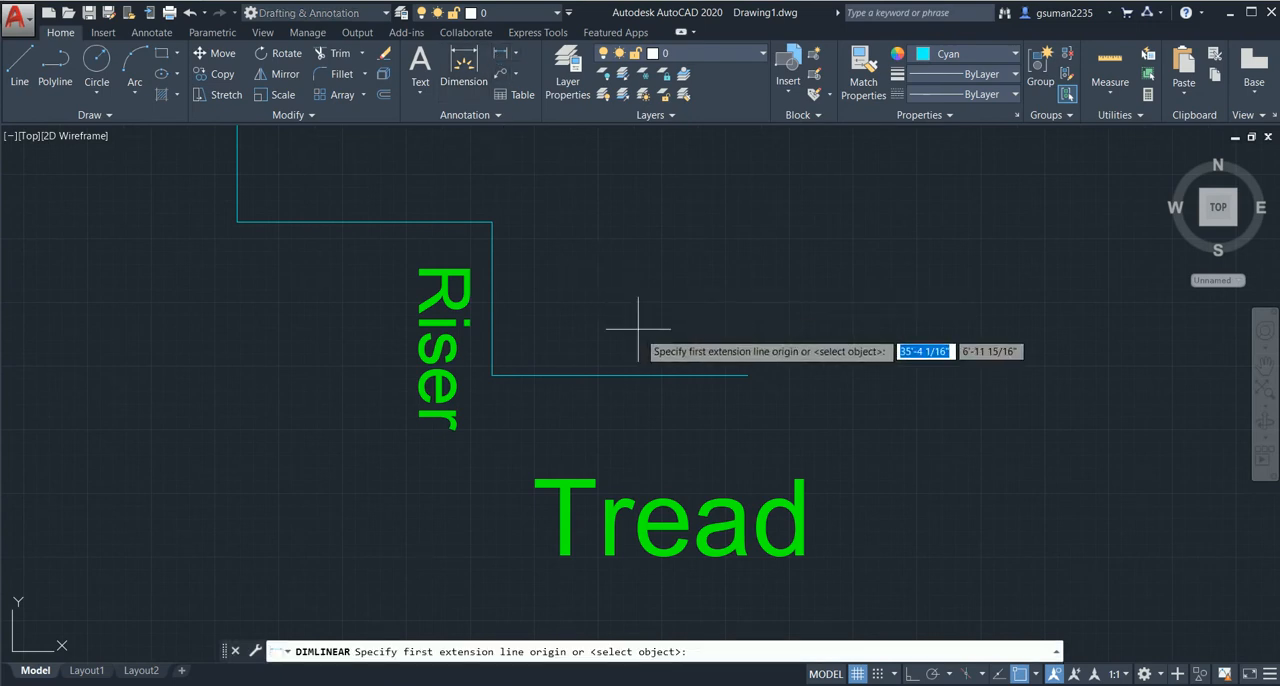
click(747, 375)
click(491, 375)
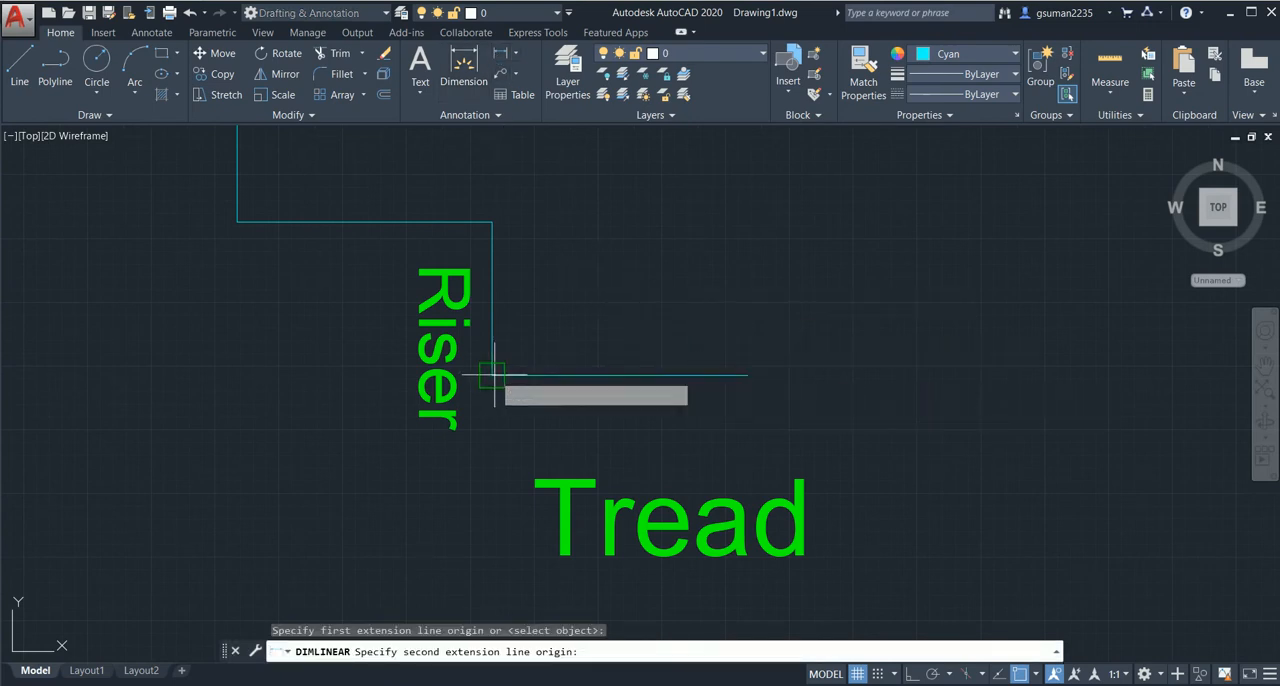
click(491, 407)
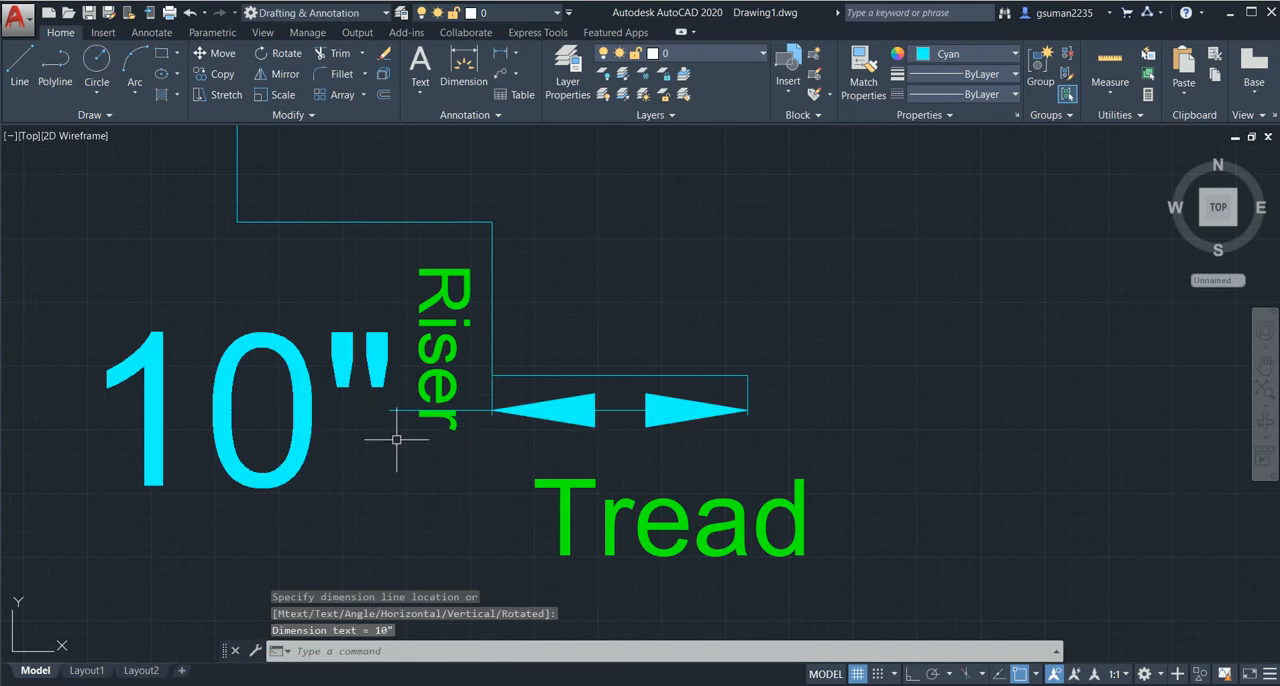
- Add a vertical linear dimension for the lowest riser, placed beyond the outer end of the tread
scroll(402, 436, down, 4)
middle_drag(415, 438, 491, 360)
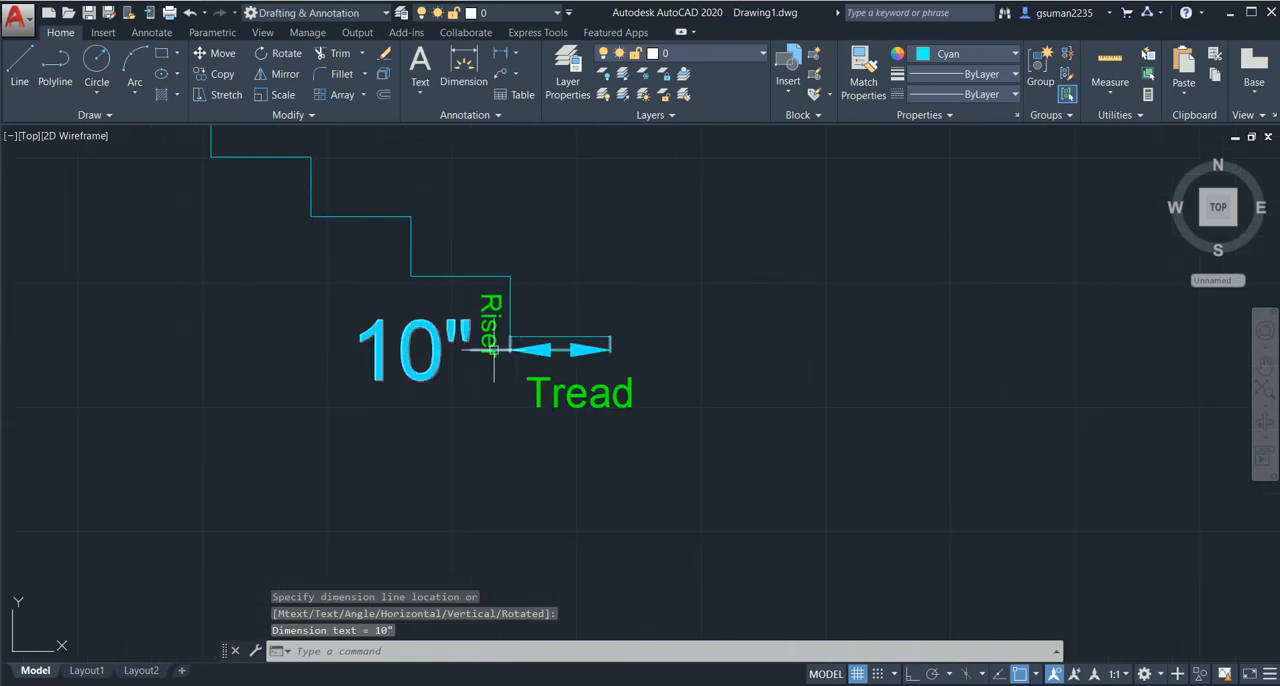
key(Return)
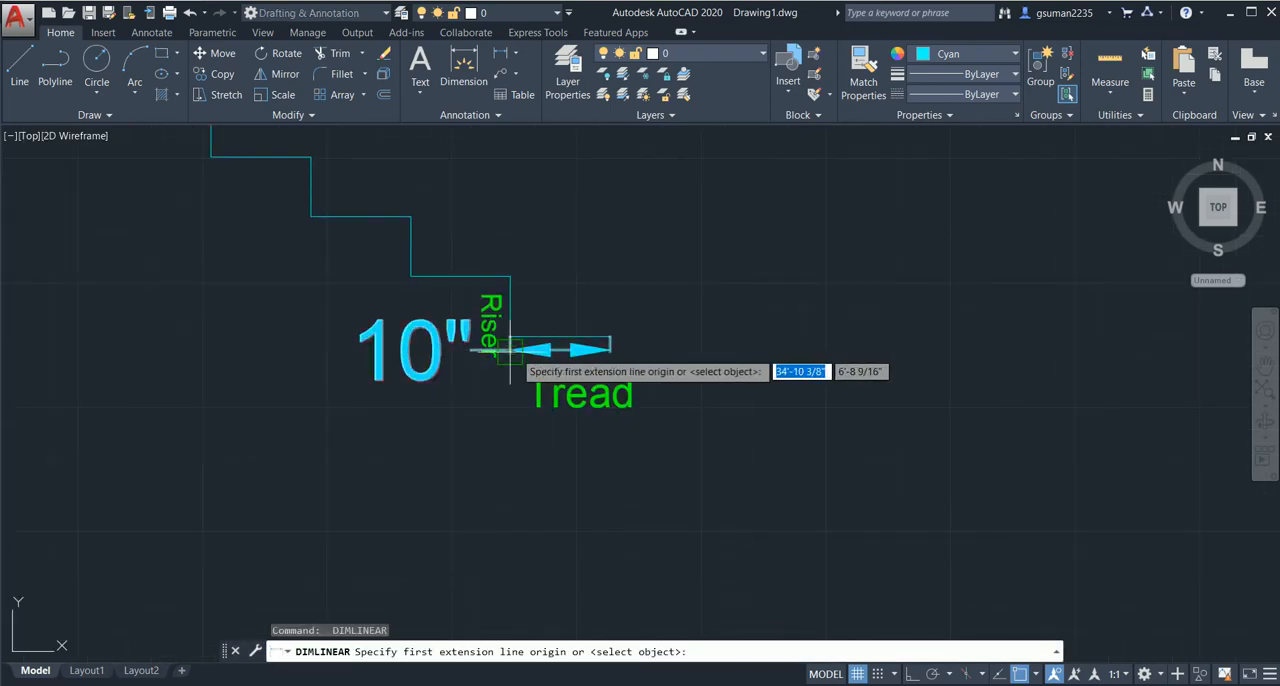
click(514, 350)
click(510, 276)
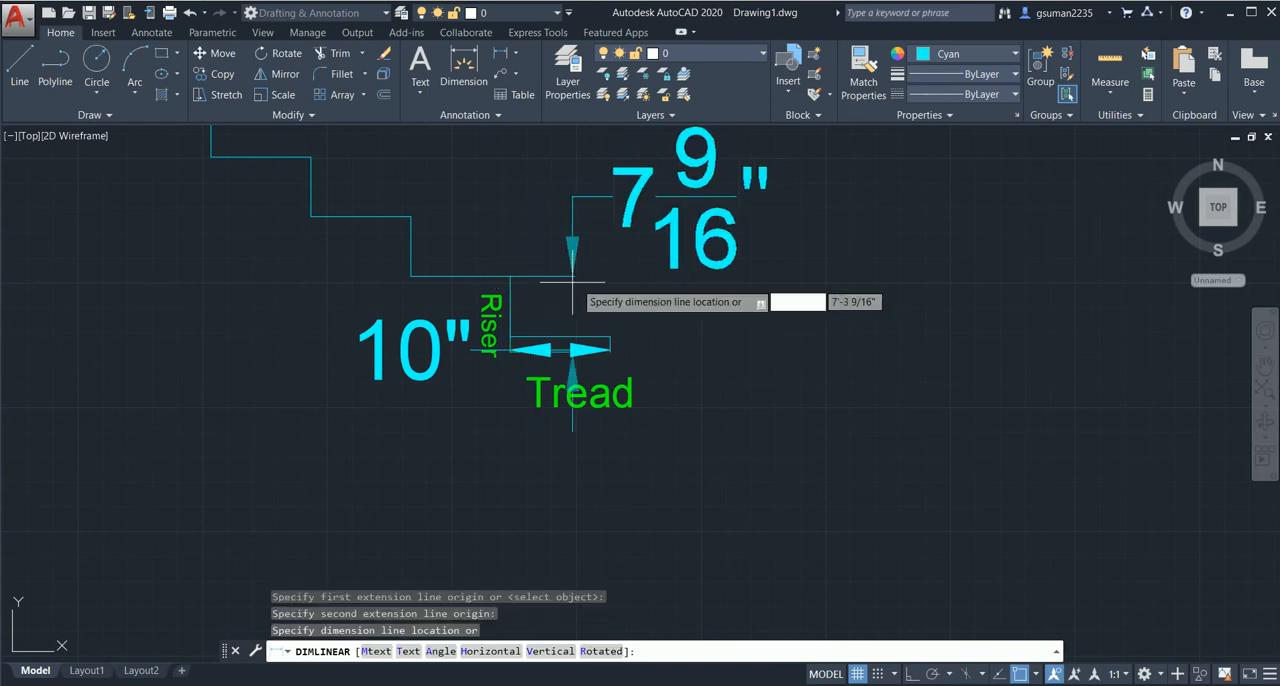
click(697, 290)
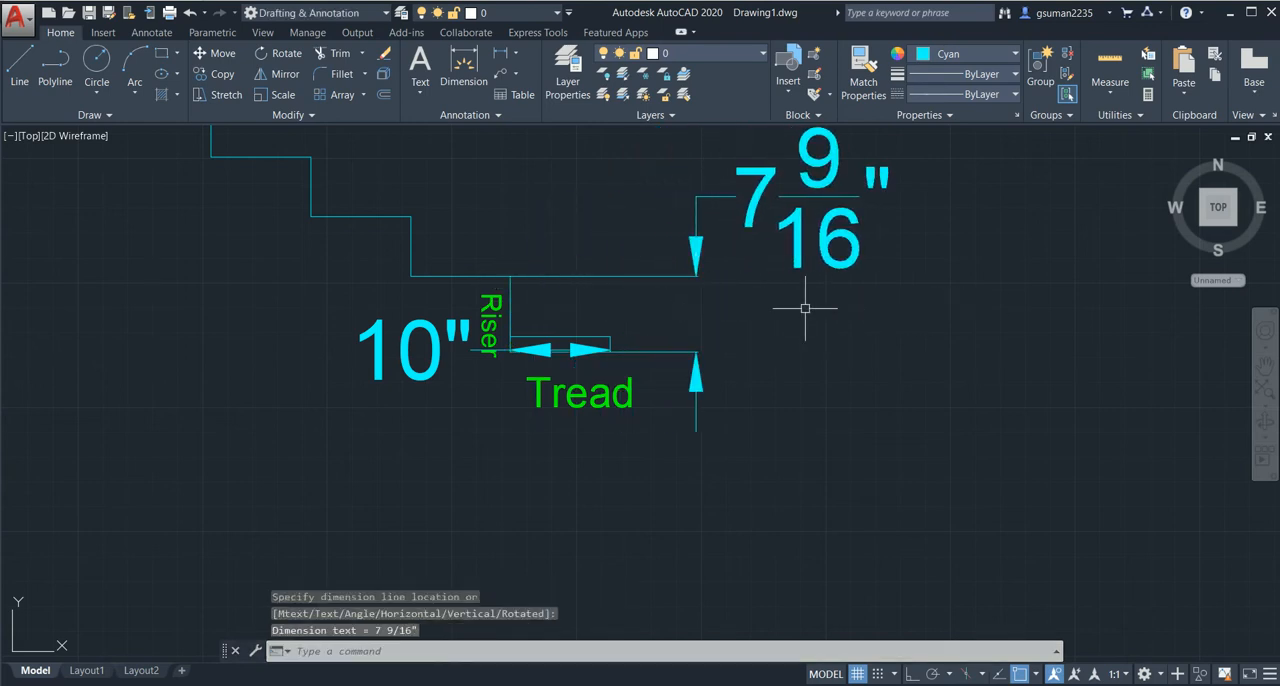
- Delete the tread and riser dimensions from the stair profile
scroll(735, 325, down, 2)
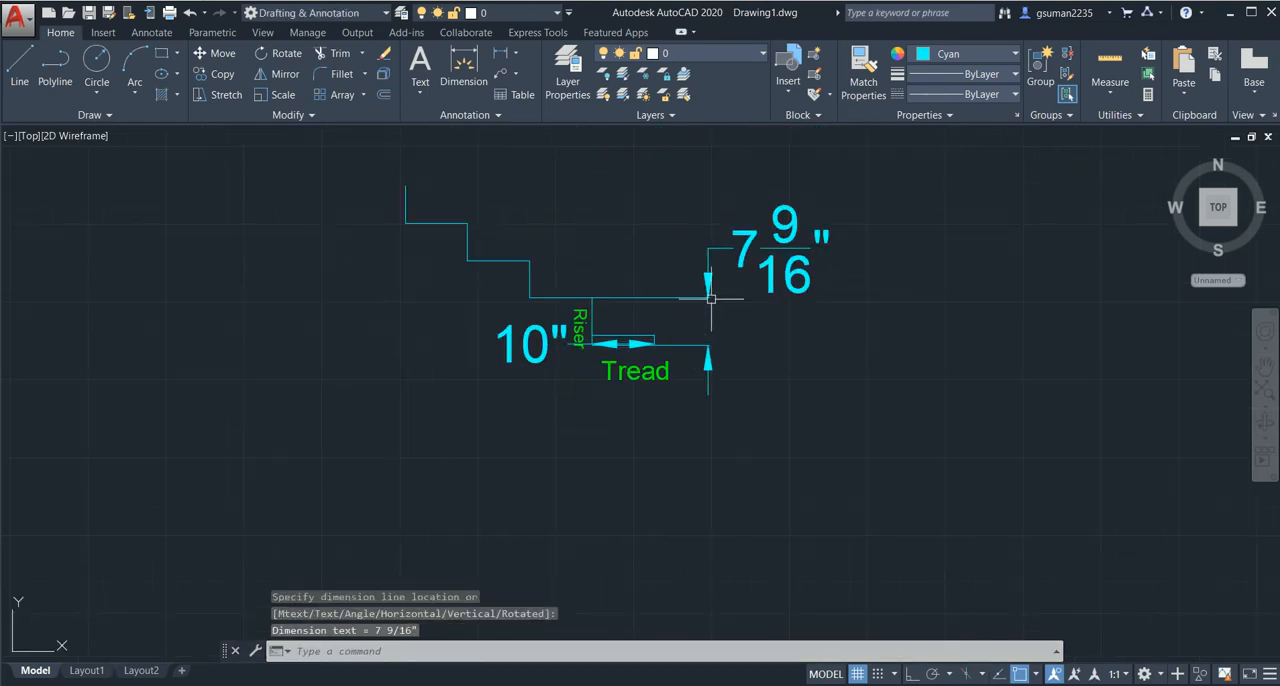
click(760, 253)
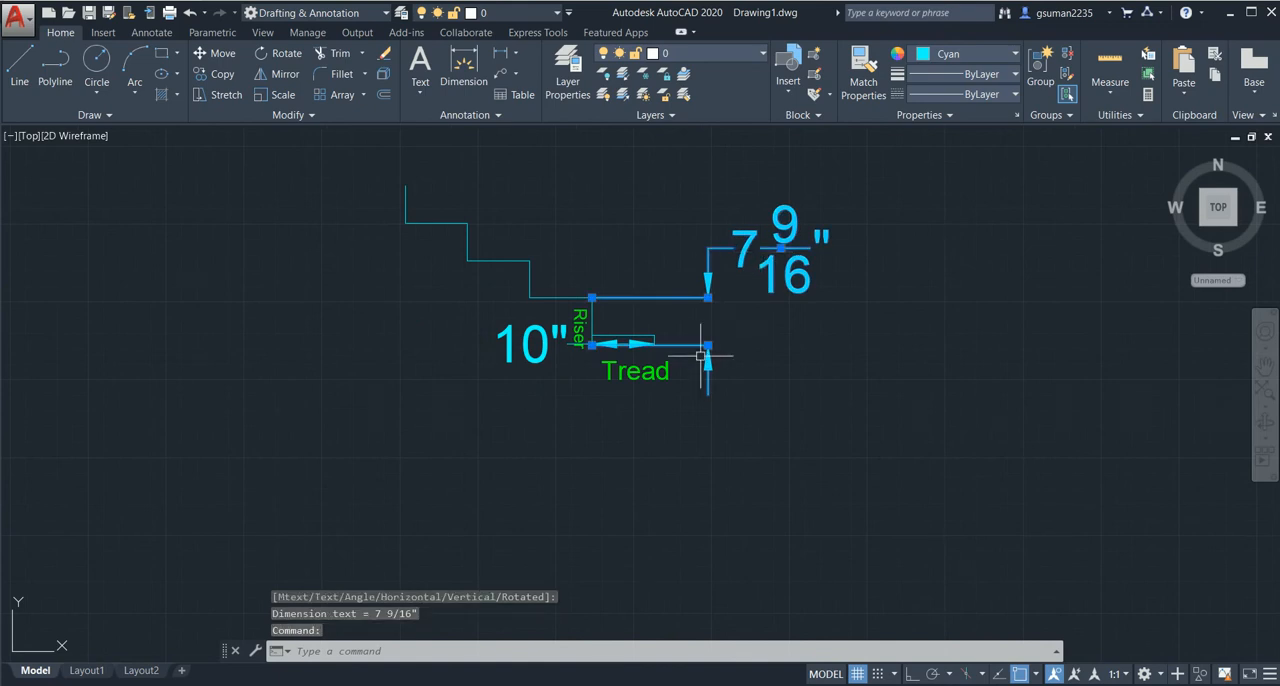
click(535, 349)
click(529, 375)
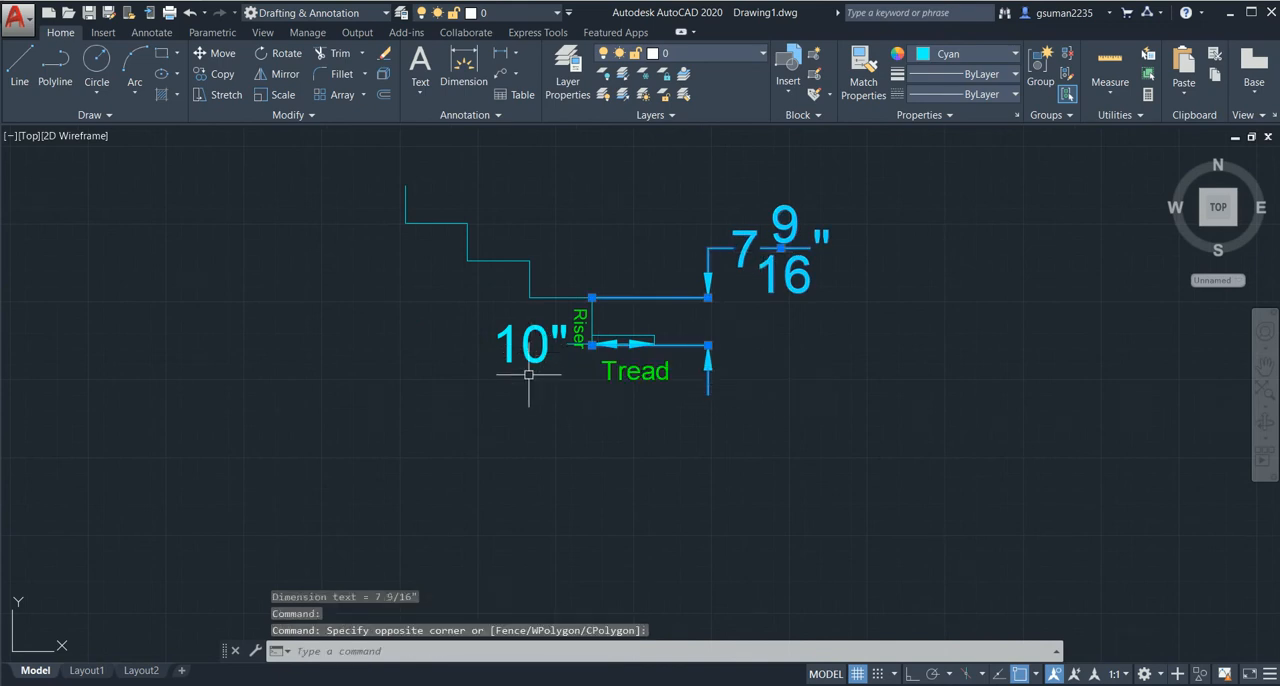
key(Delete)
scroll(470, 385, down, 2)
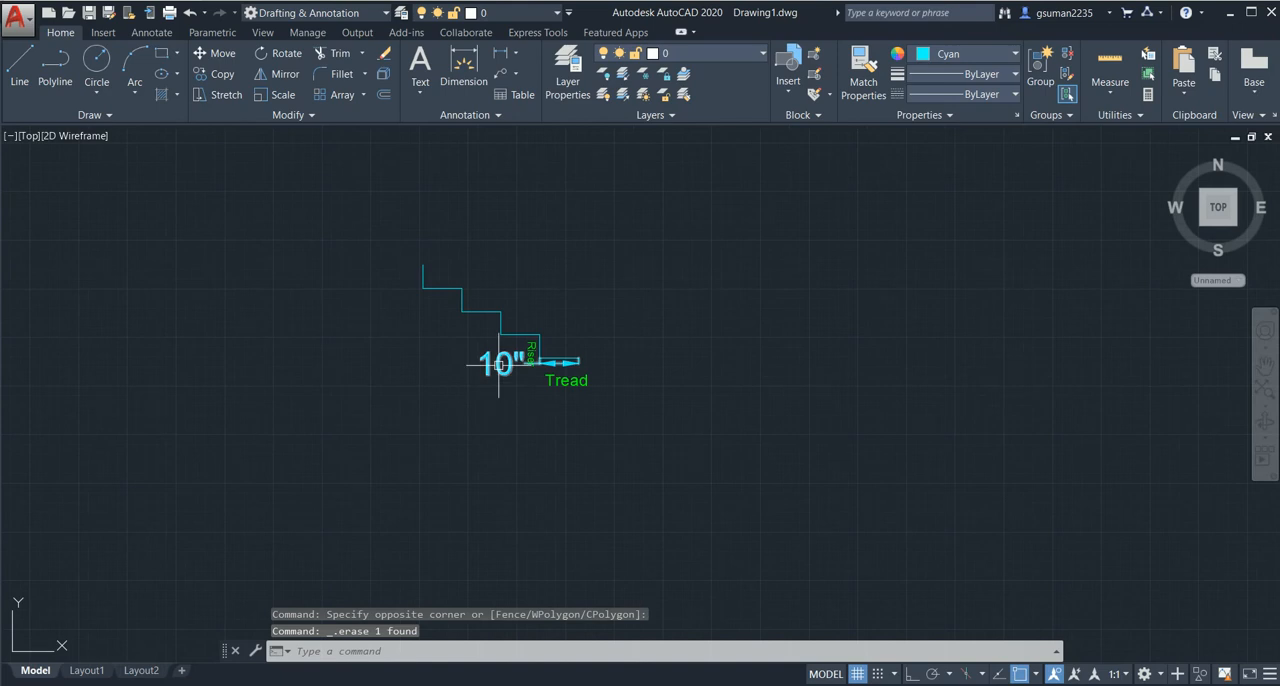
key(Delete)
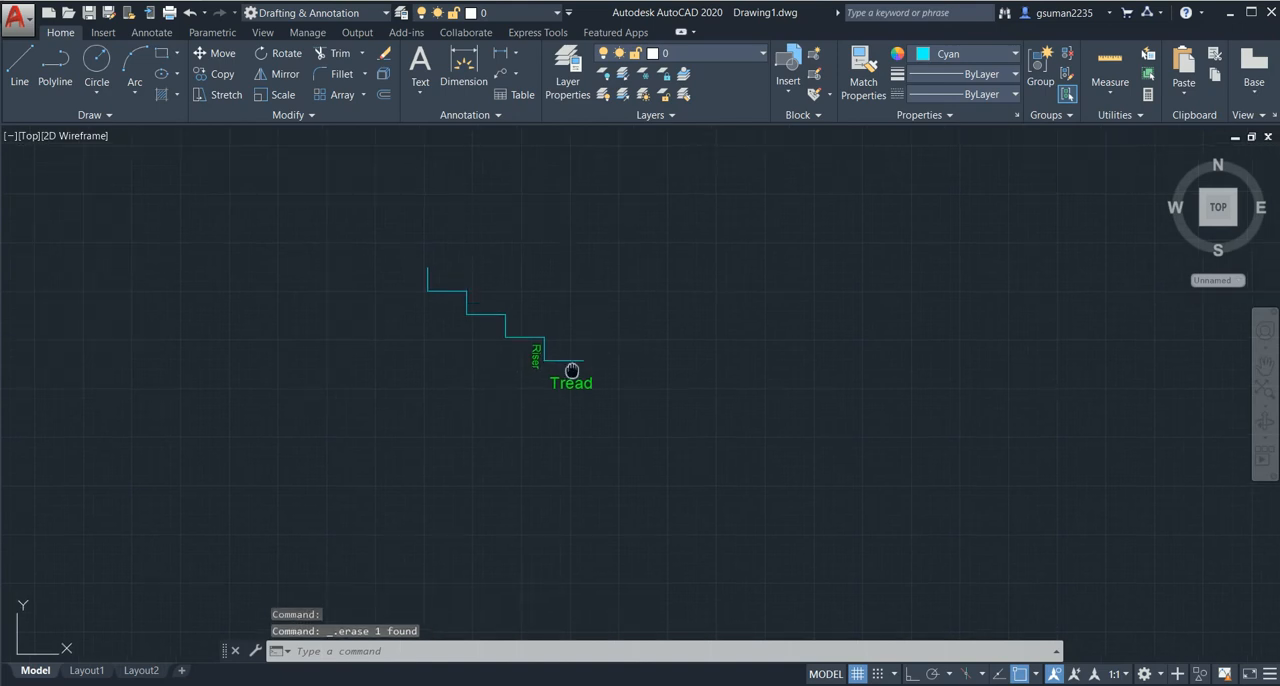
- Examine the landing and the two flights of steps in the stair plan
middle_drag(135, 464, 396, 464)
scroll(257, 457, down, 2)
middle_drag(257, 457, 546, 434)
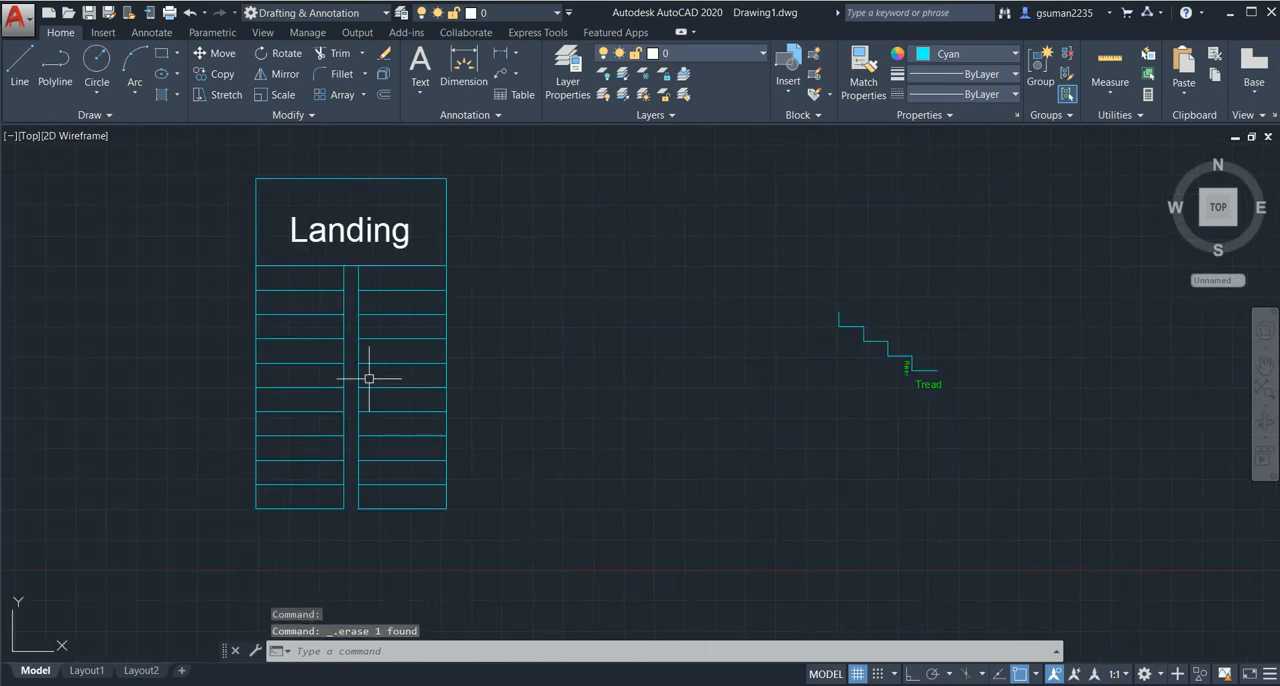
middle_drag(369, 379, 388, 394)
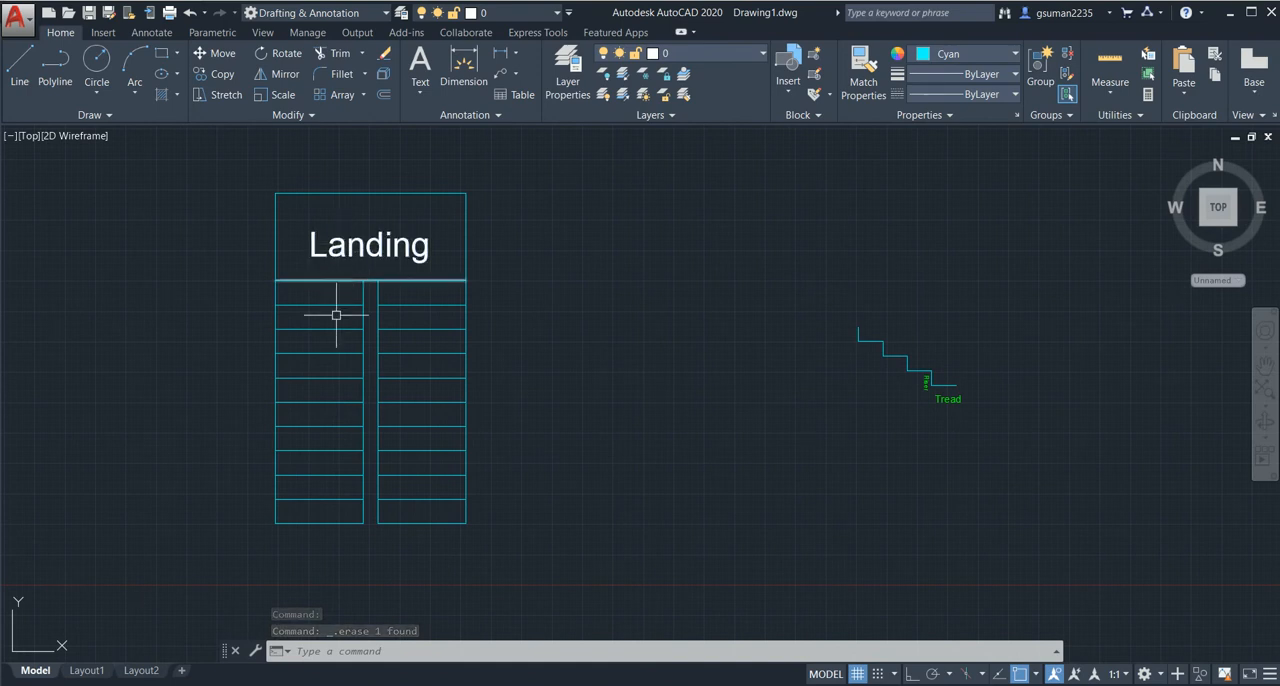
middle_drag(360, 355, 361, 352)
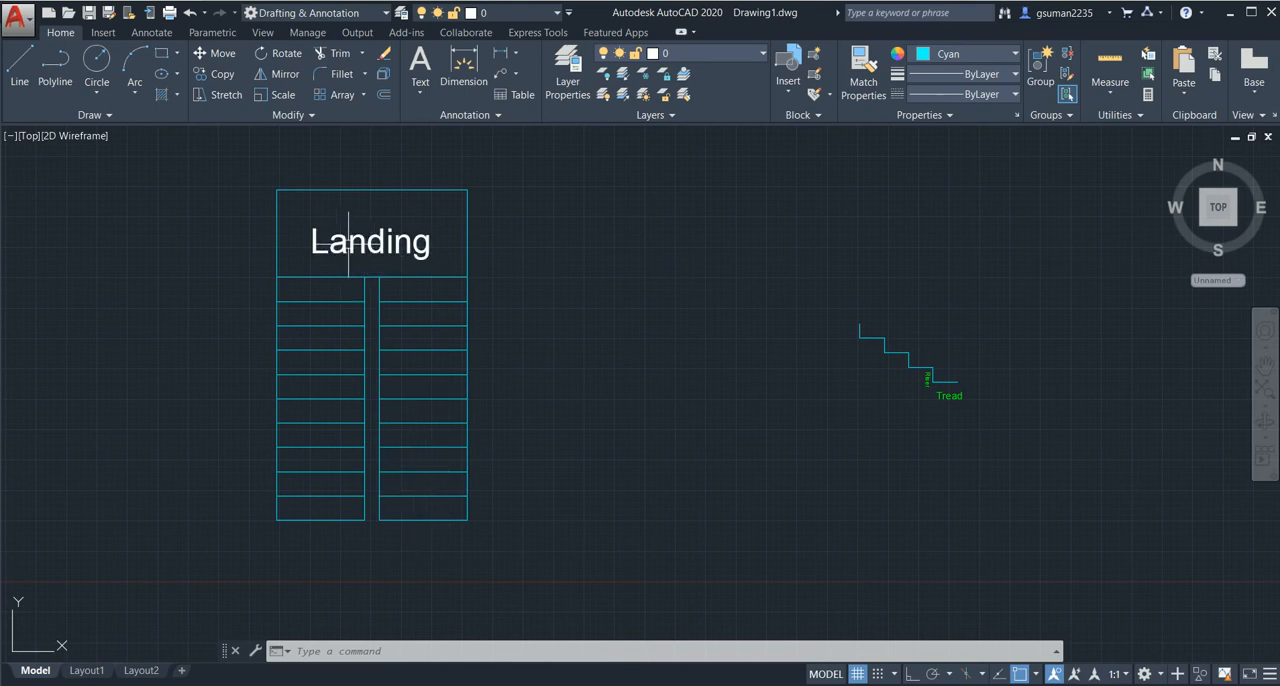
scroll(353, 264, up, 2)
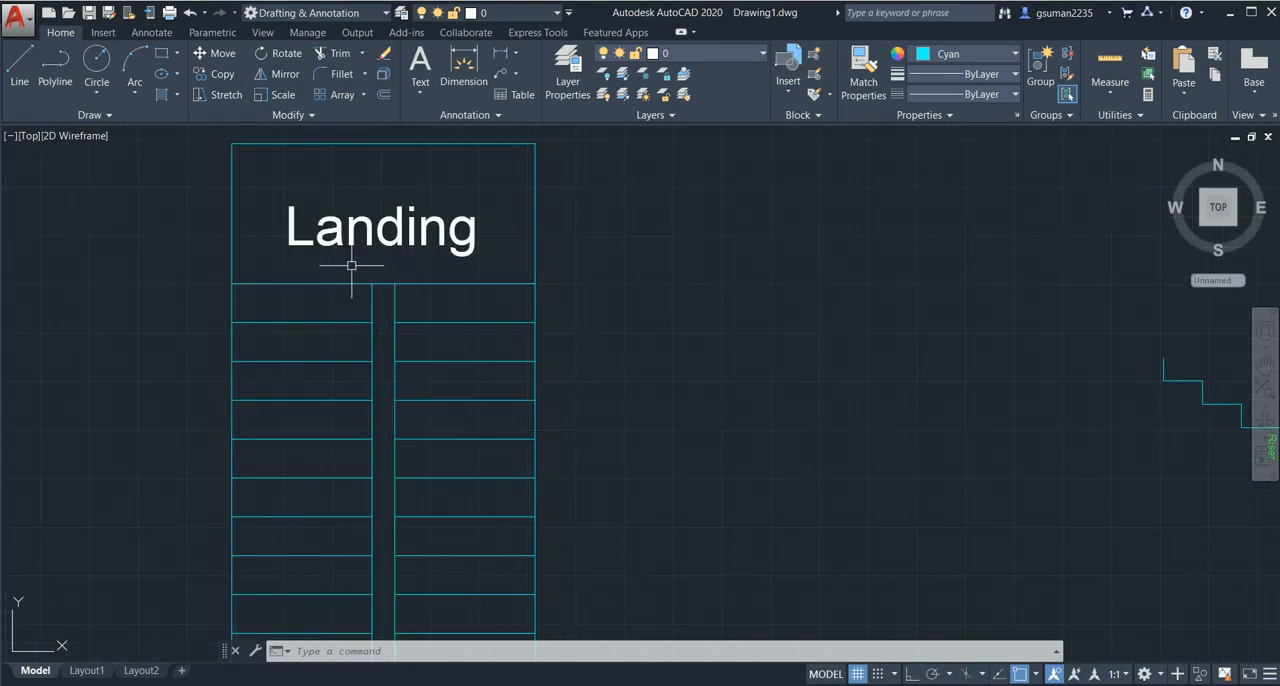
scroll(358, 269, down, 2)
mouse_move(372, 283)
middle_down()
mouse_move(403, 282)
mouse_move(406, 244)
middle_up()
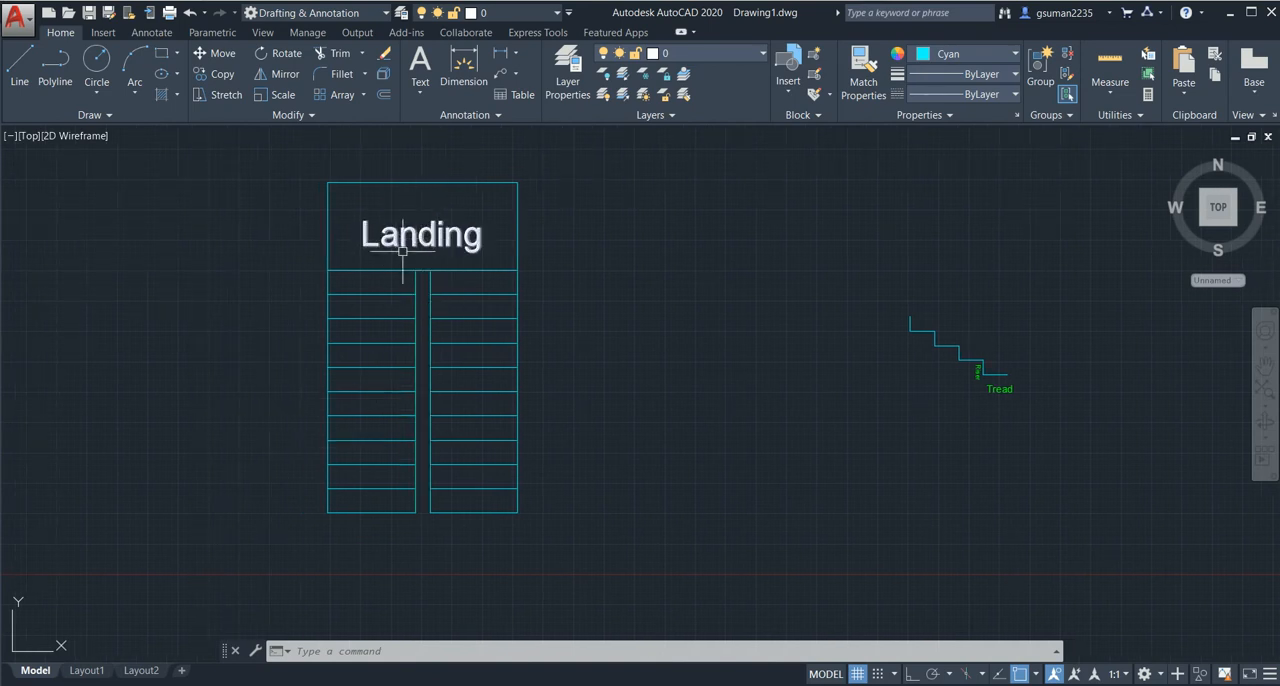
middle_drag(368, 377, 367, 351)
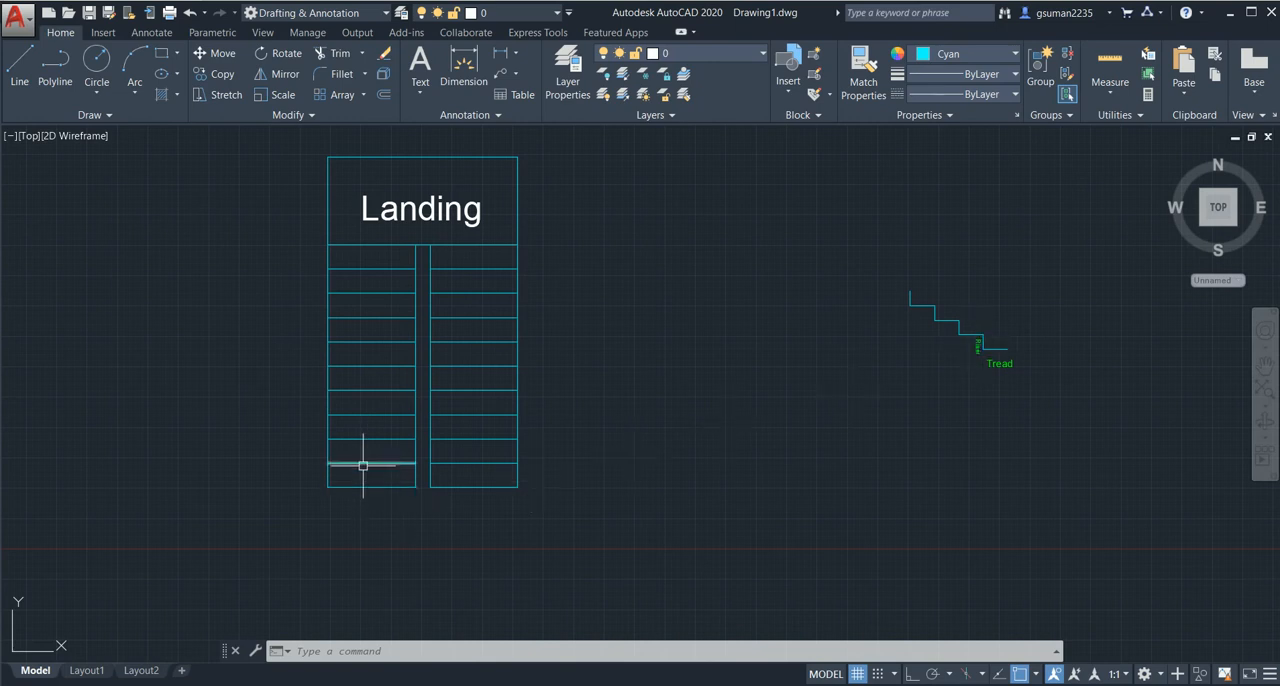
- Add a linear dimension for the landing's overall length, placed above its upper edge
click(500, 60)
click(517, 157)
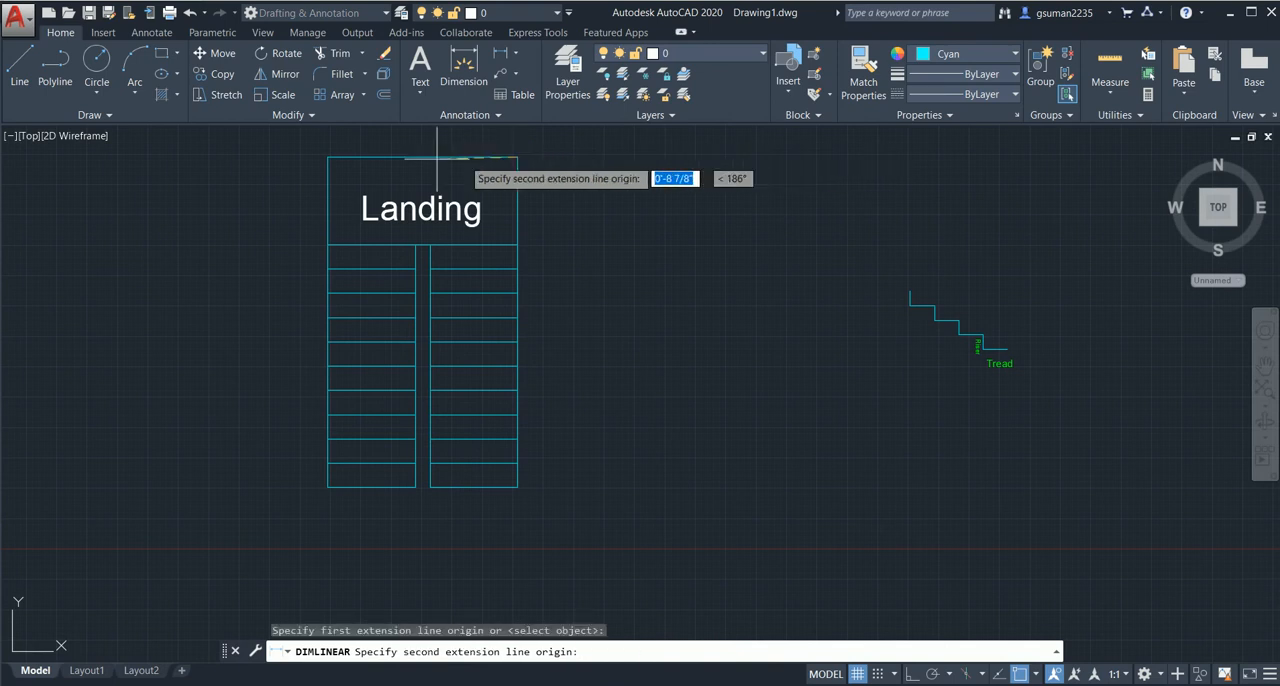
click(329, 157)
middle_drag(329, 157, 318, 343)
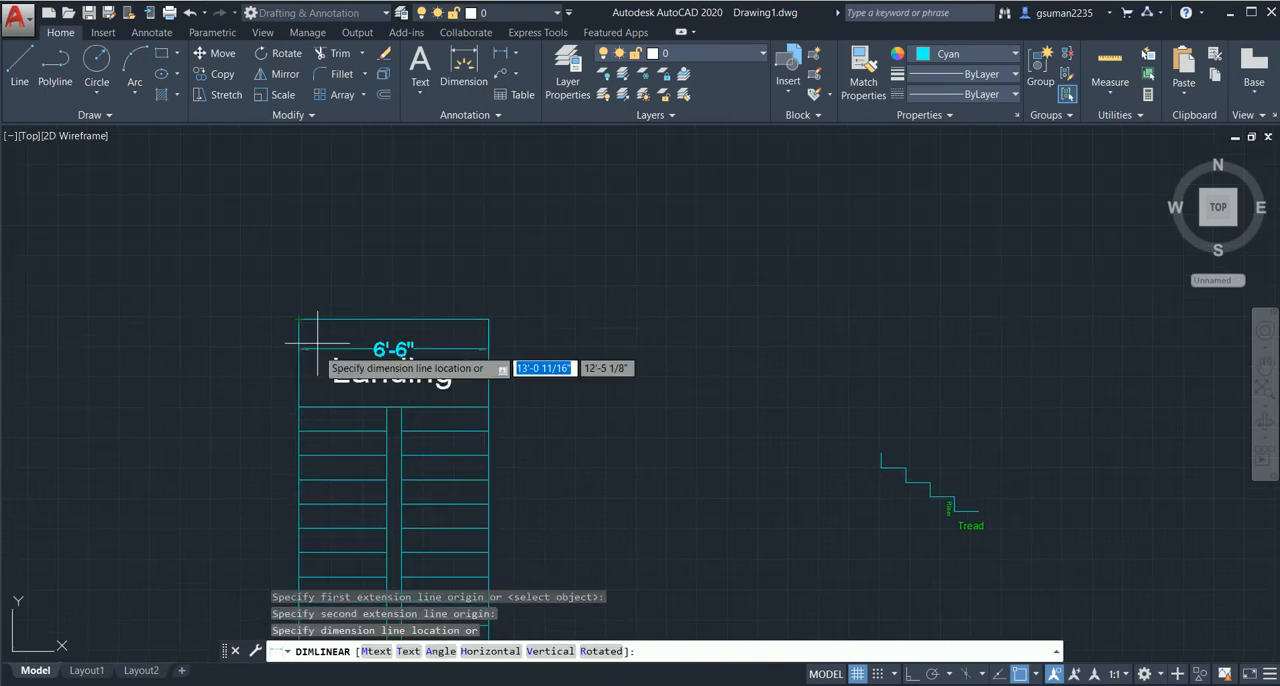
click(320, 277)
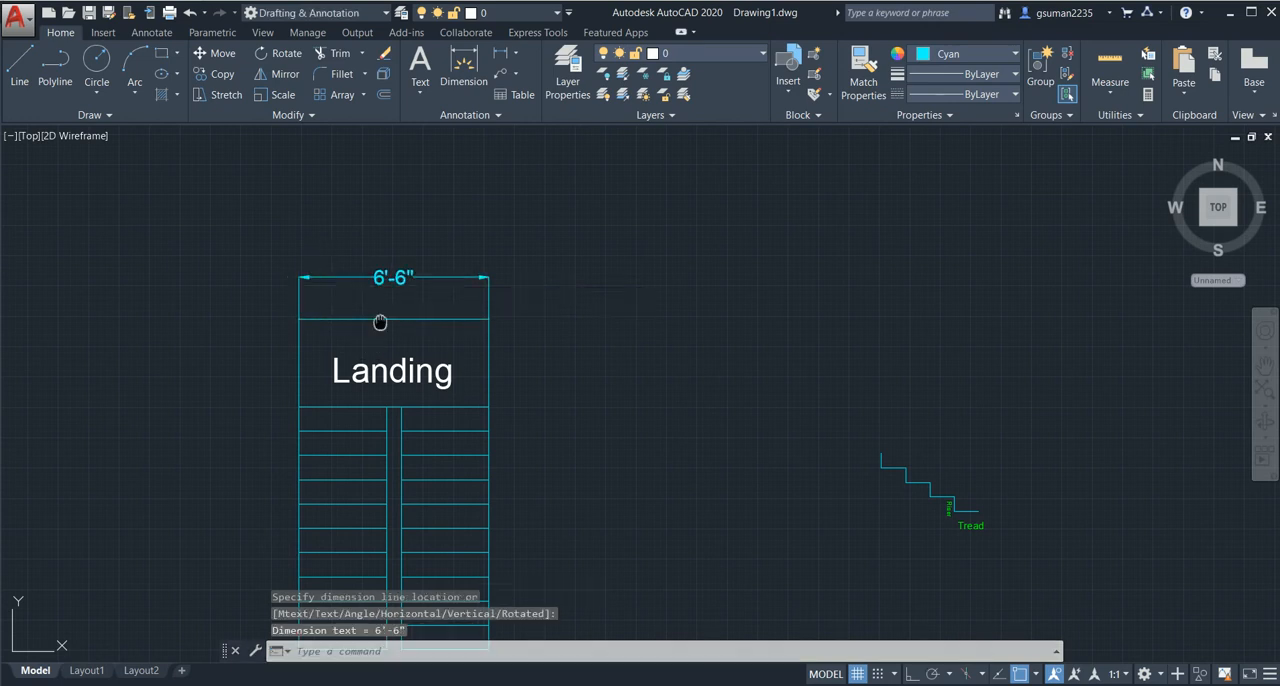
- Add a vertical linear dimension for the landing's depth, placed inside the landing beside its label
middle_drag(383, 320, 398, 238)
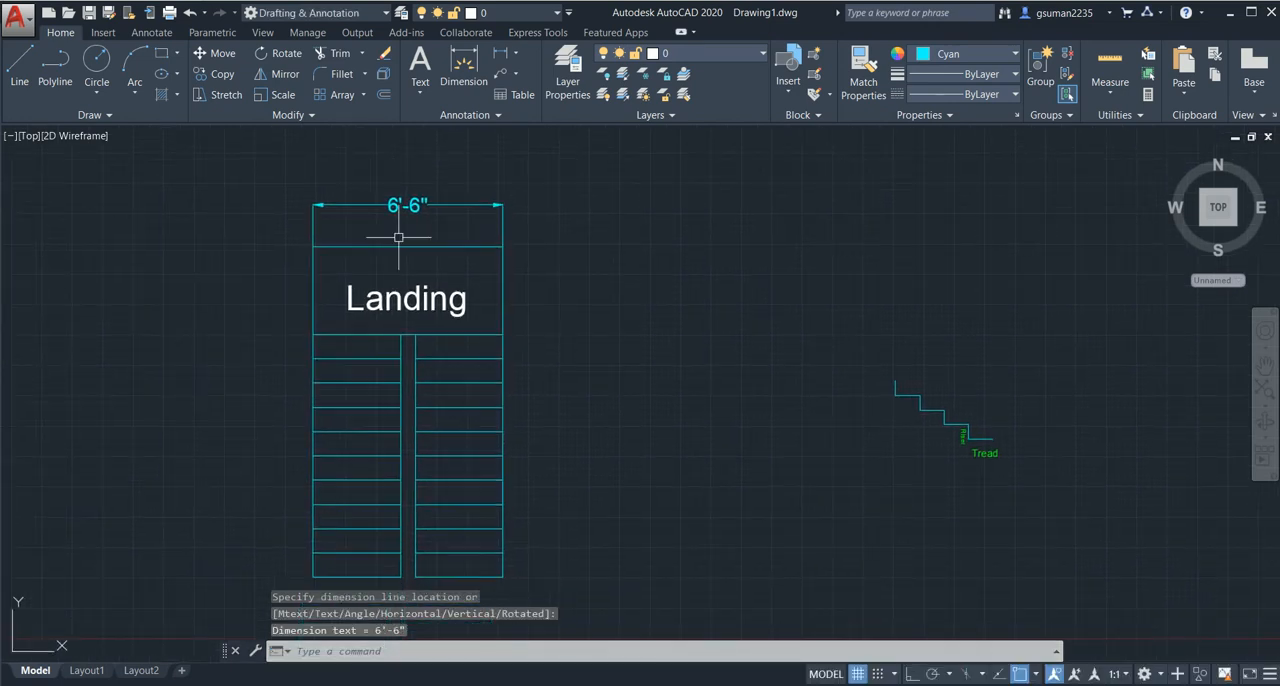
click(483, 58)
click(502, 246)
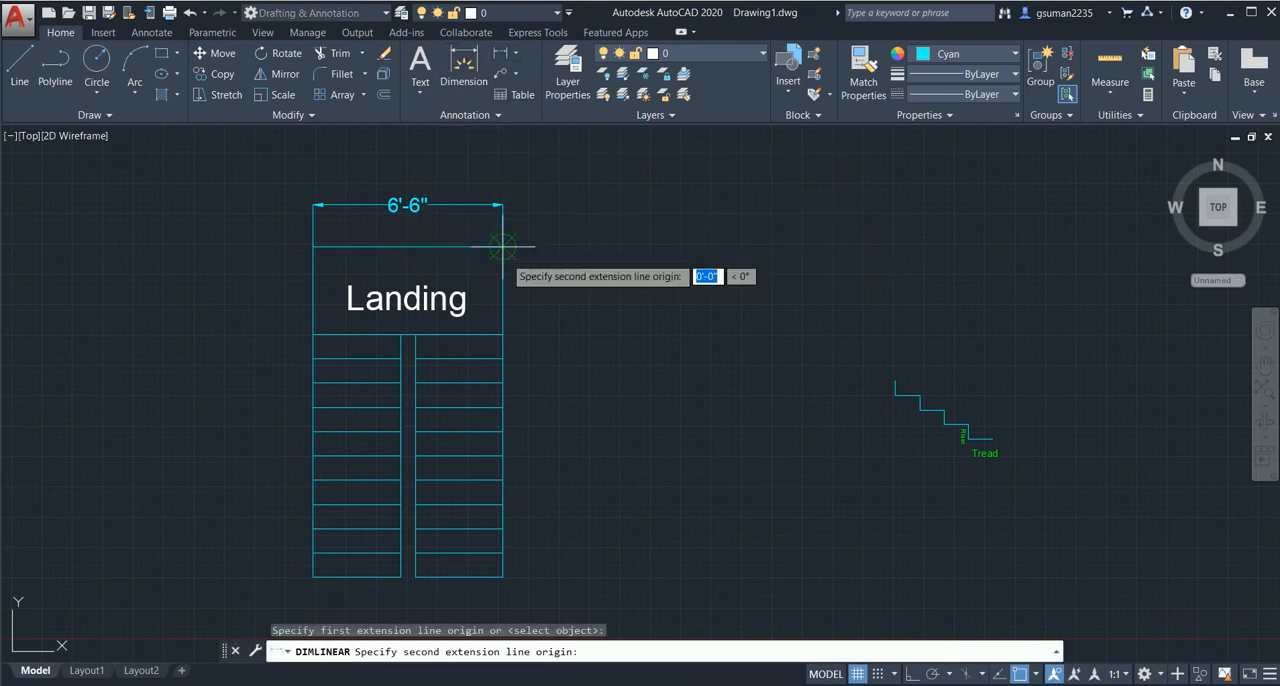
click(502, 334)
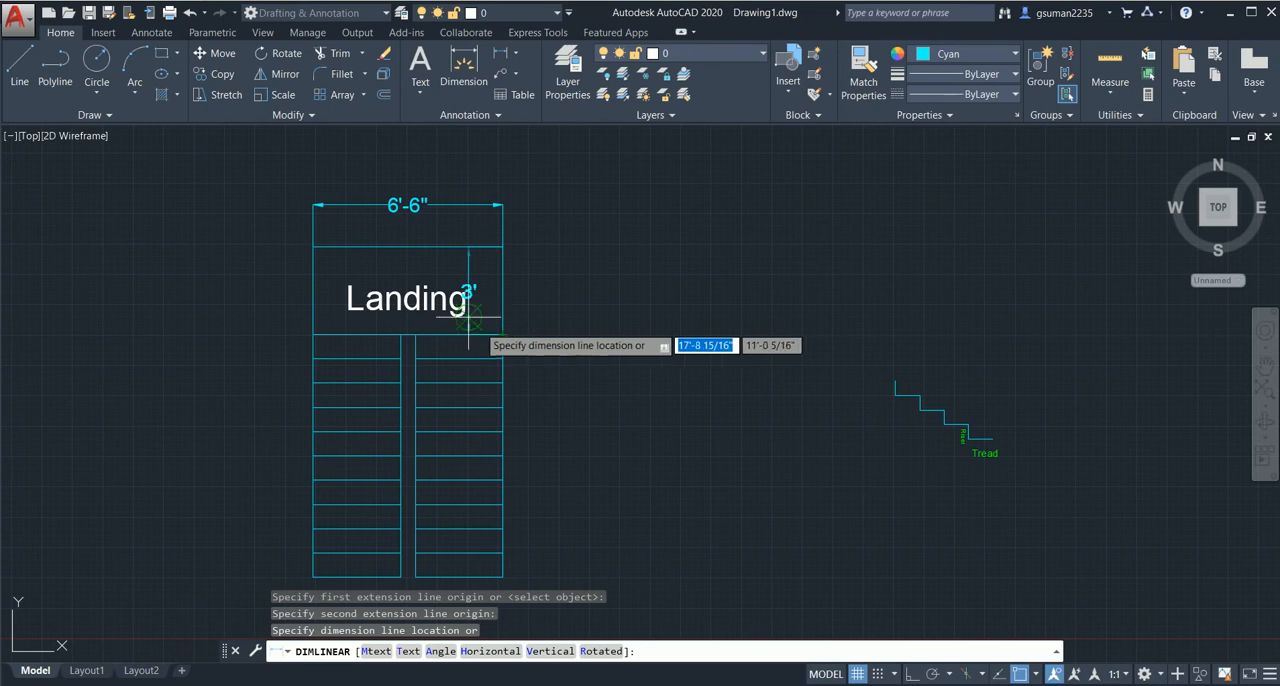
click(483, 326)
middle_drag(533, 351, 533, 340)
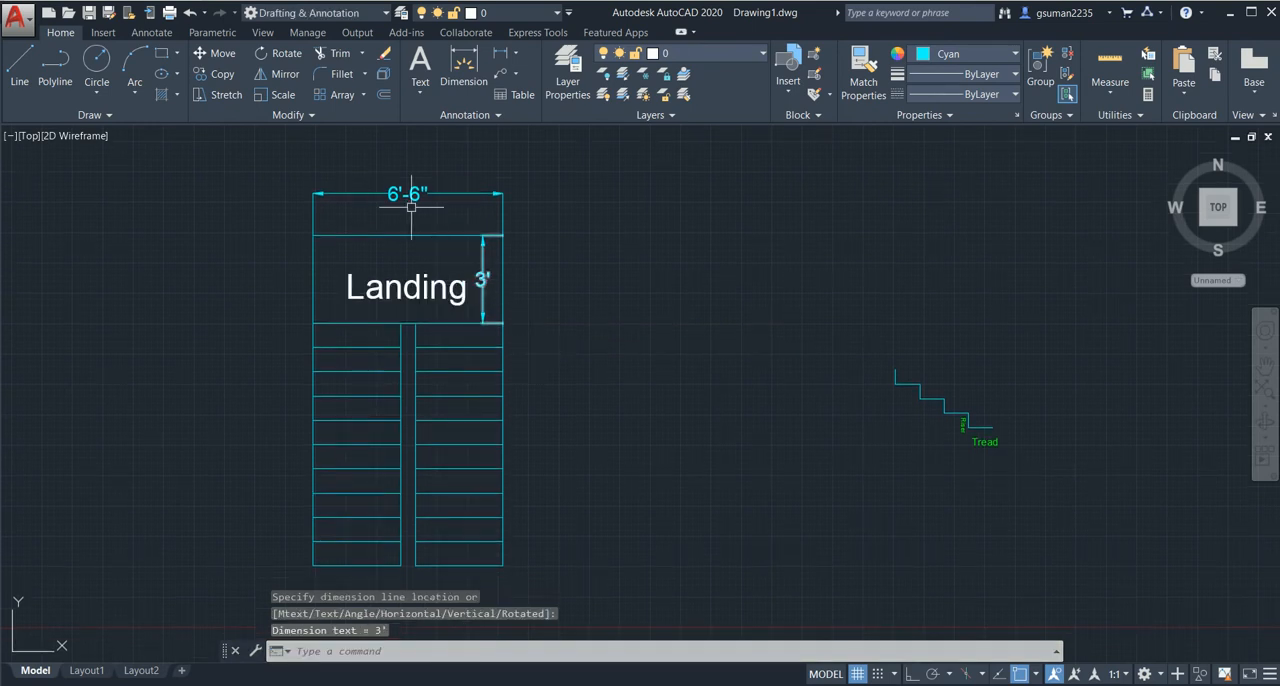
- Add a vertical linear dimension for the lowest tread of the left flight, placed outside the plan
middle_drag(434, 306, 437, 283)
middle_drag(382, 446, 380, 423)
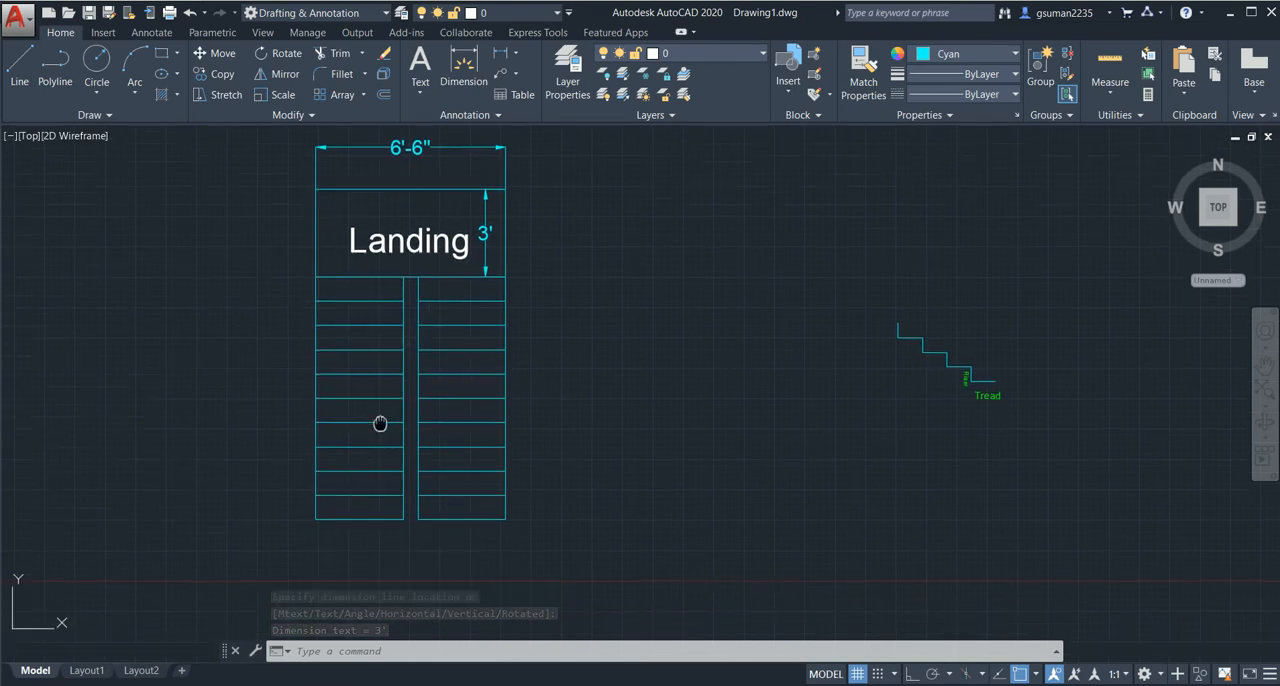
key(Return)
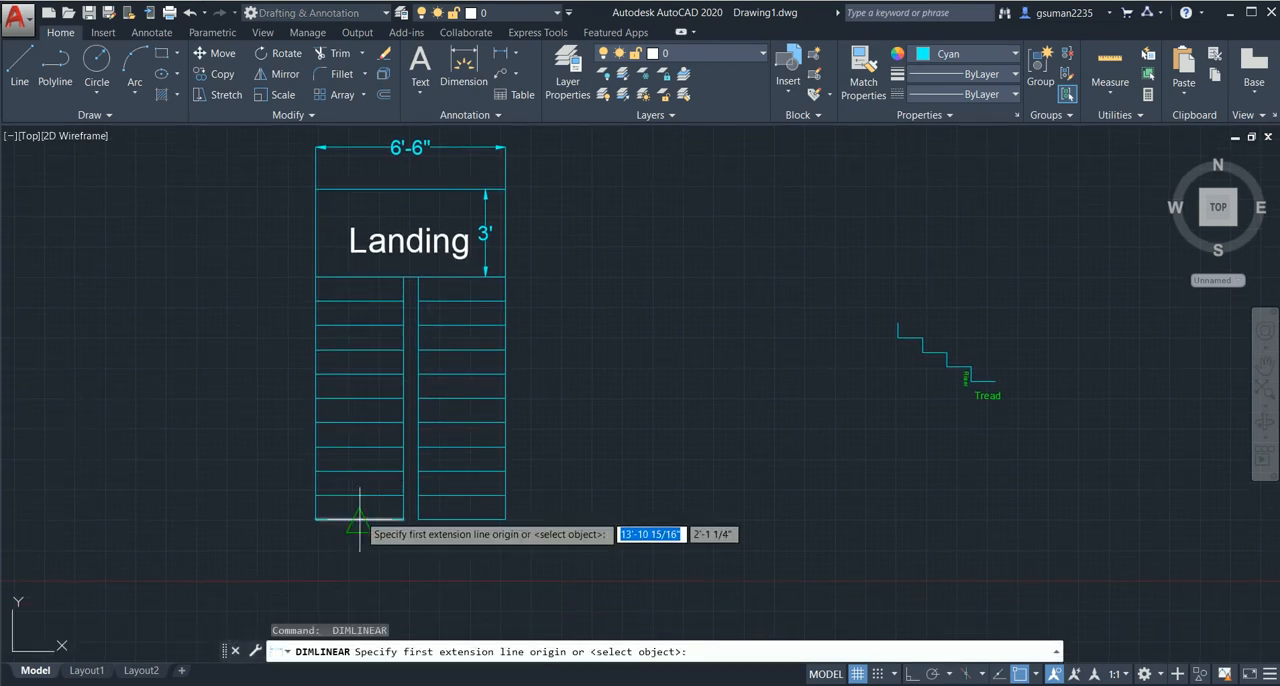
click(357, 520)
click(360, 495)
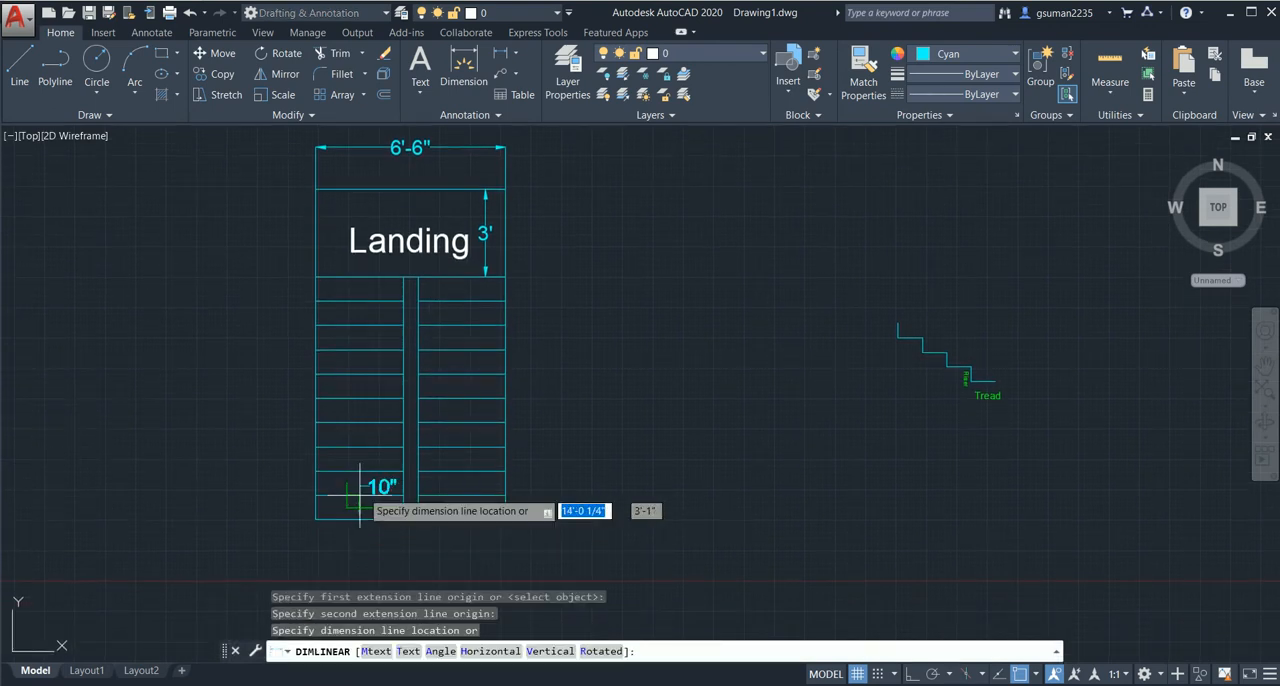
click(267, 532)
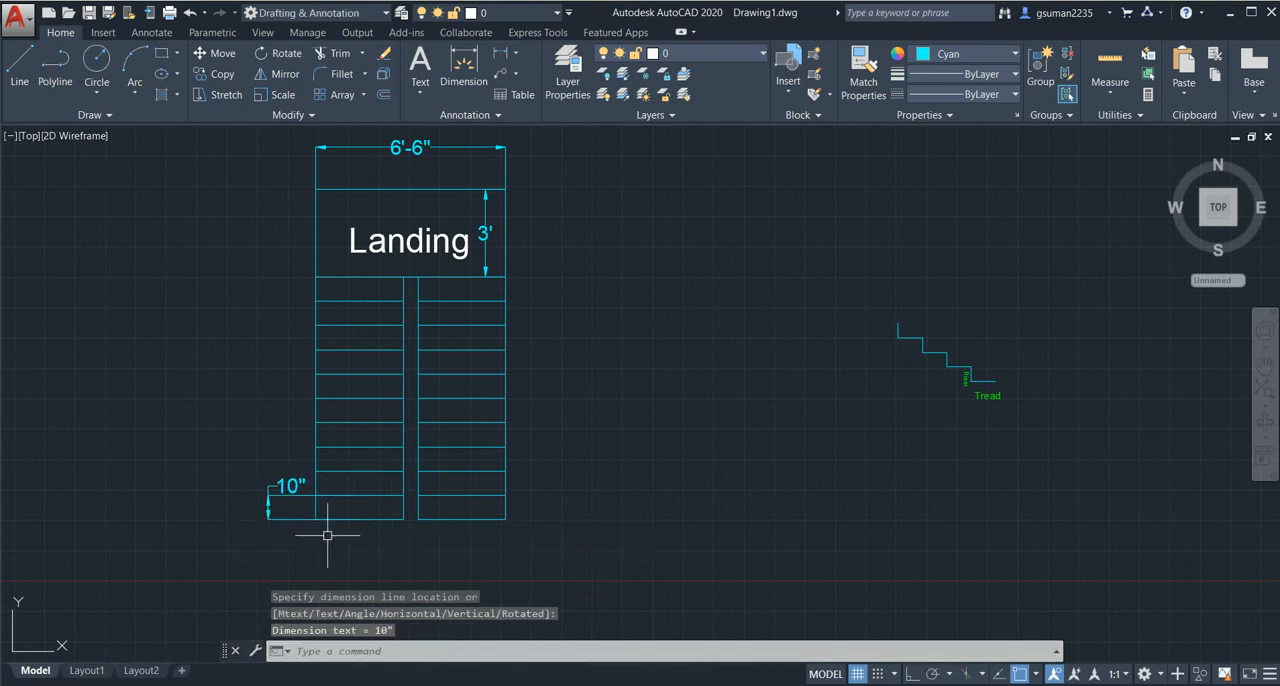
- Switch to the browser window with How to draw a stair.pdf to read the Dog Legged Stair notes
middle_drag(353, 457, 341, 441)
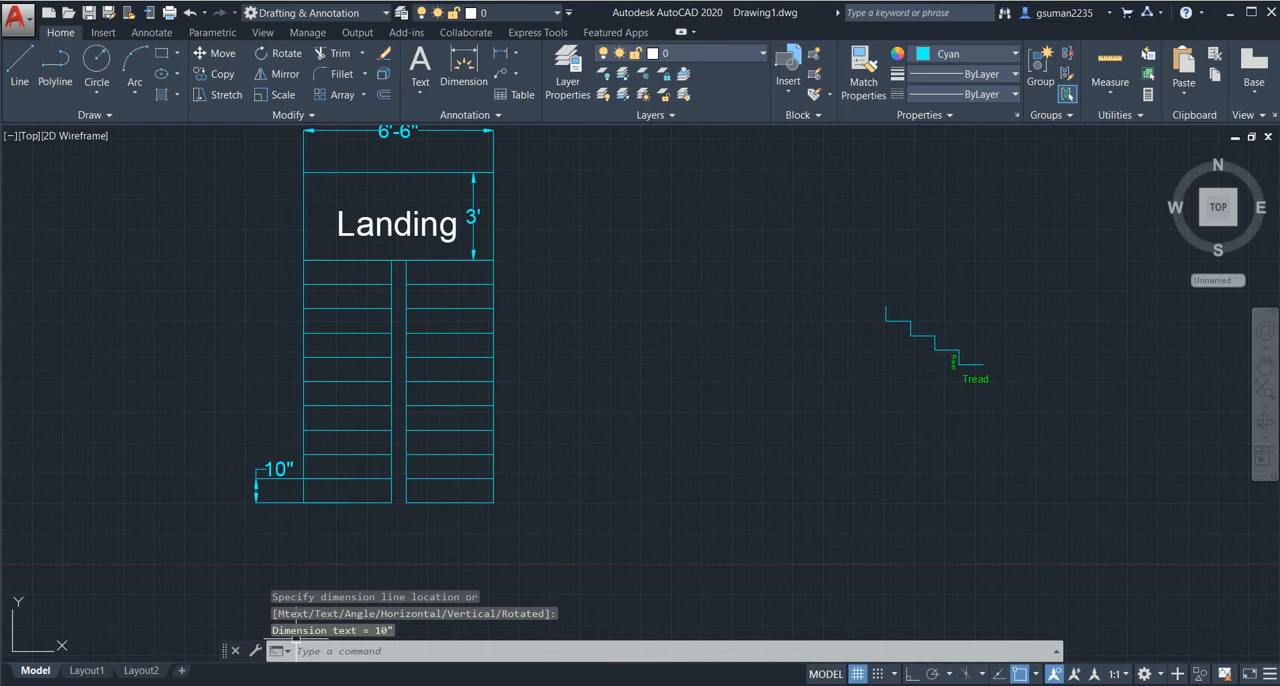
click(296, 685)
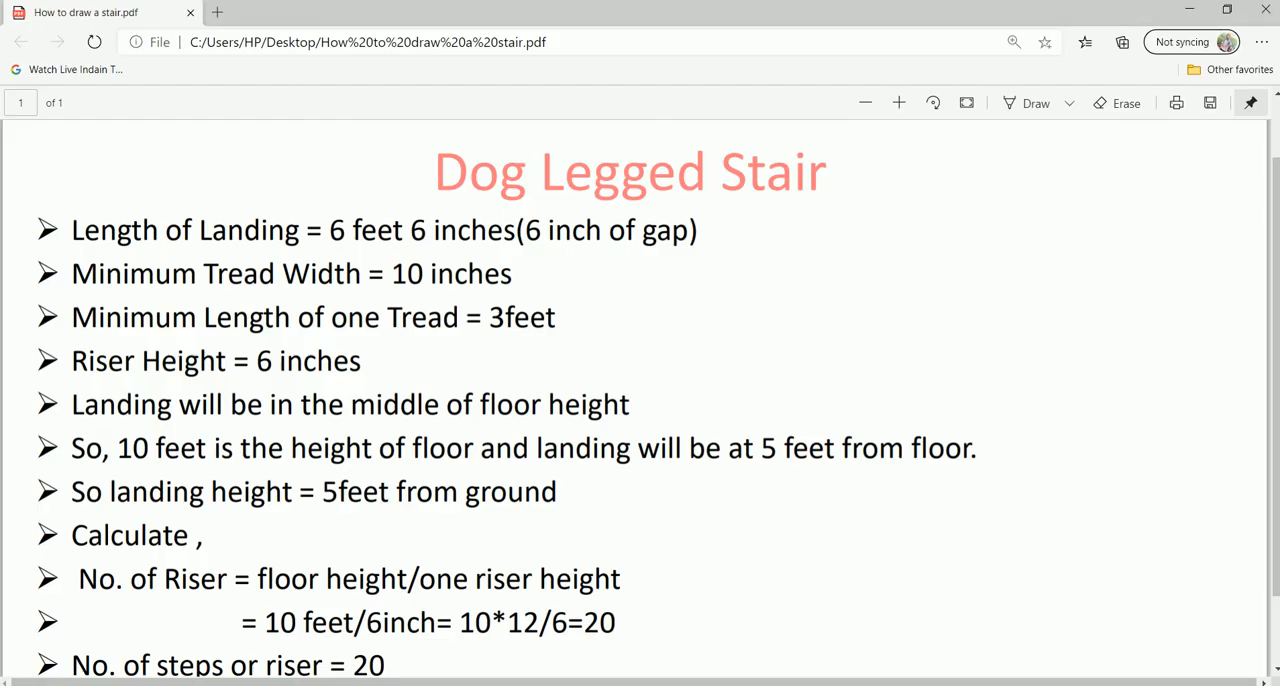
- Read the riser and tread count calculation at the end of the notes and switch back to the AutoCAD drawing
scroll(640, 400, down, 1)
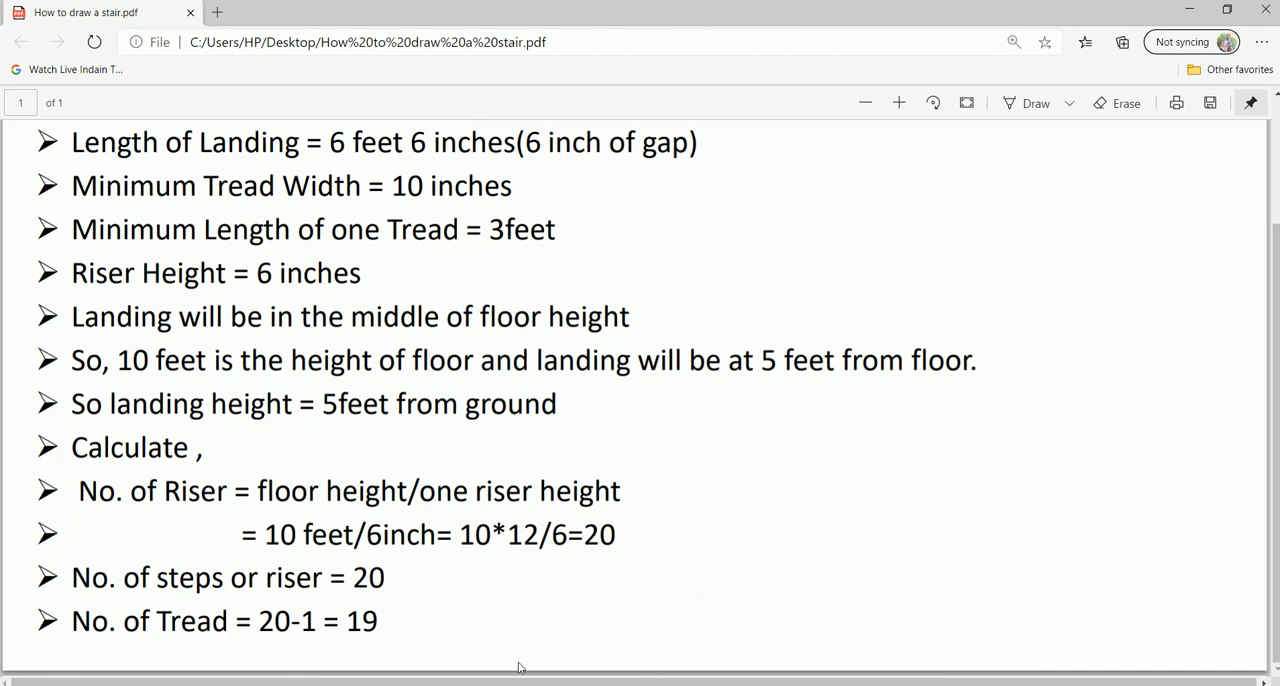
click(570, 685)
middle_drag(349, 375, 358, 417)
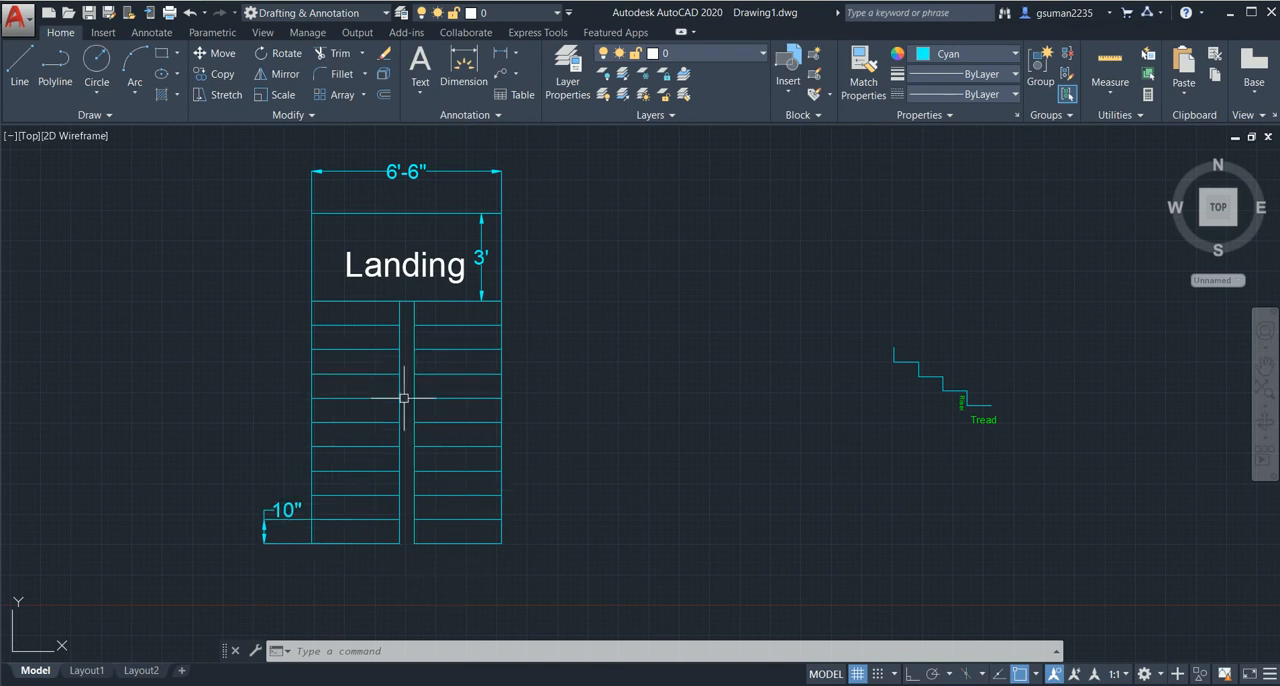
- Examine the landing, the two flights and the gap between them in the stair plan, plus the riser and tread sketch
scroll(408, 397, up, 4)
scroll(404, 400, down, 2)
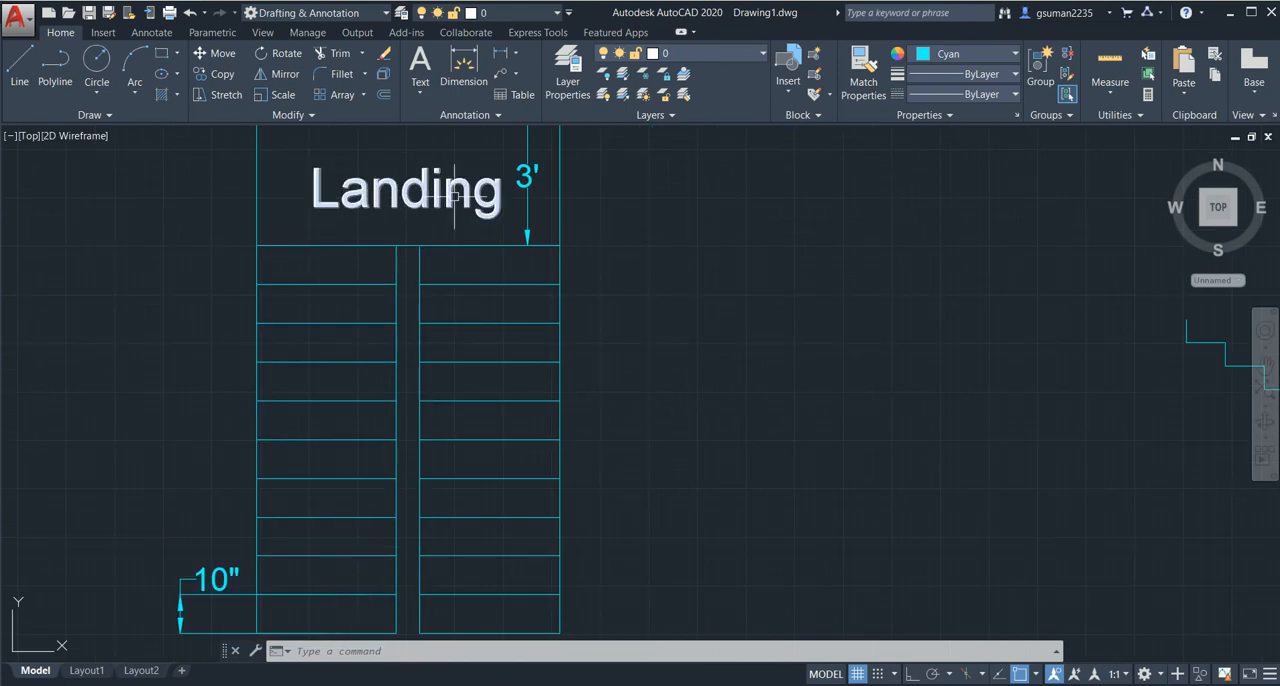
middle_drag(491, 398, 490, 336)
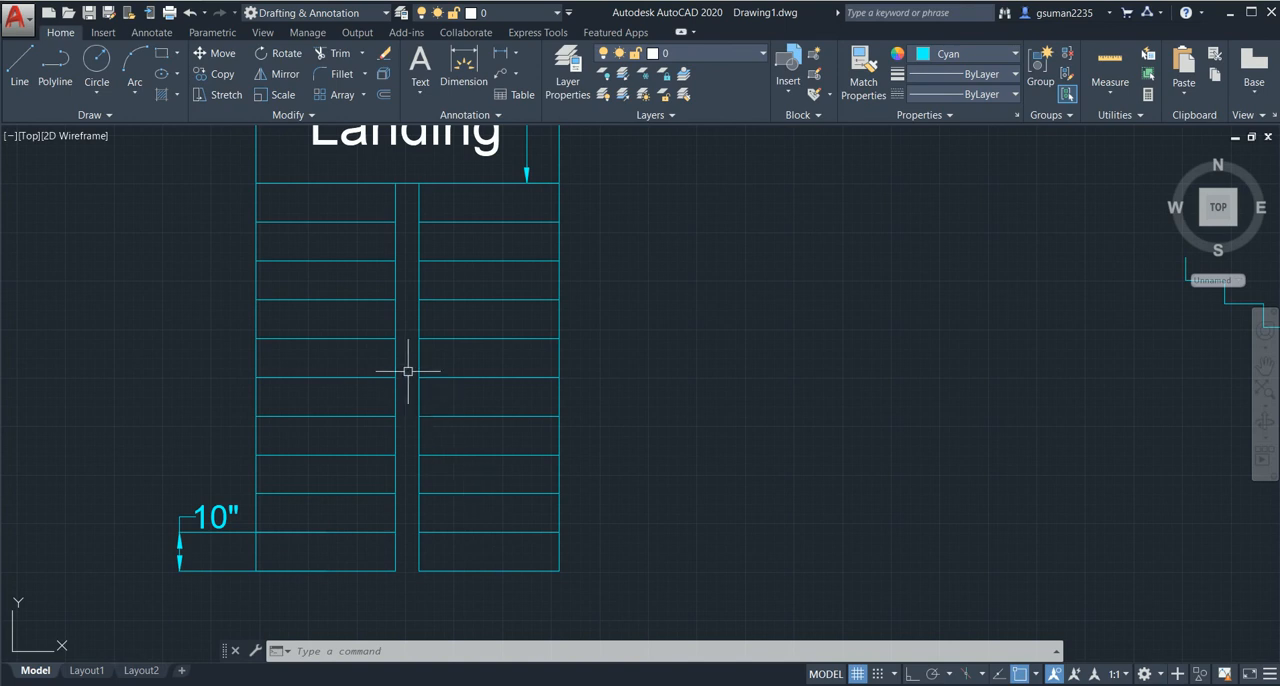
scroll(408, 371, up, 2)
scroll(408, 350, down, 2)
middle_drag(408, 350, 400, 392)
scroll(401, 343, down, 2)
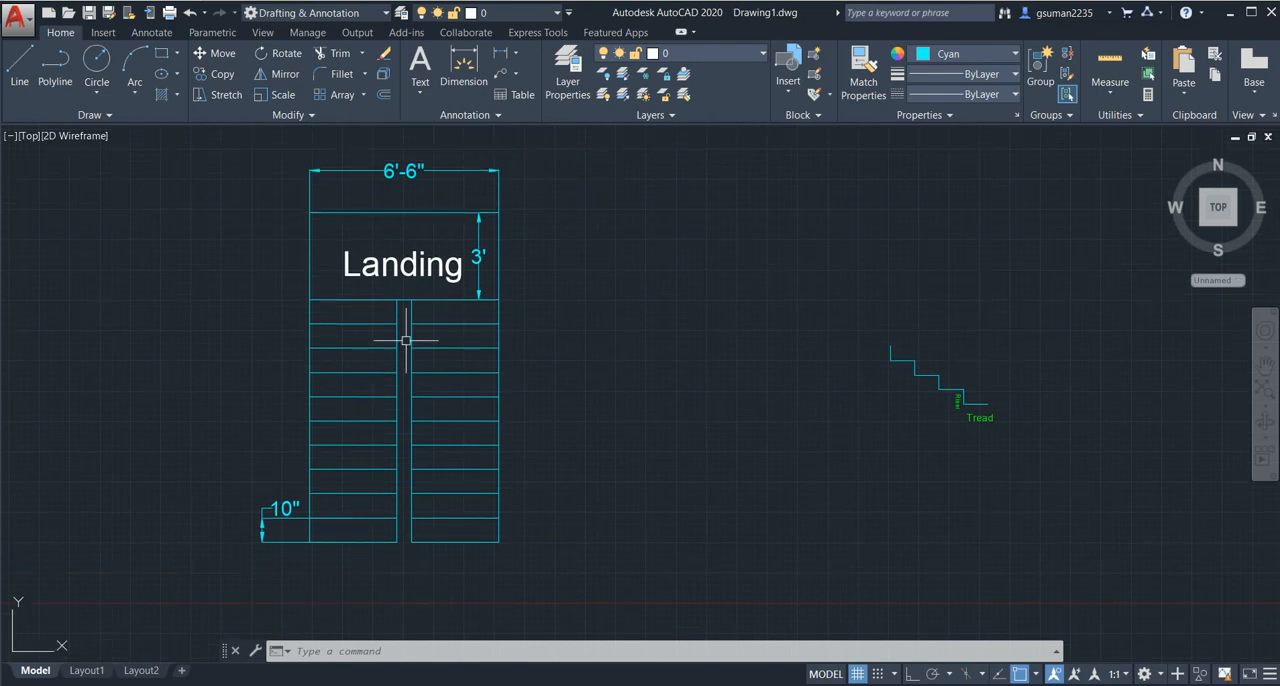
middle_drag(406, 340, 406, 330)
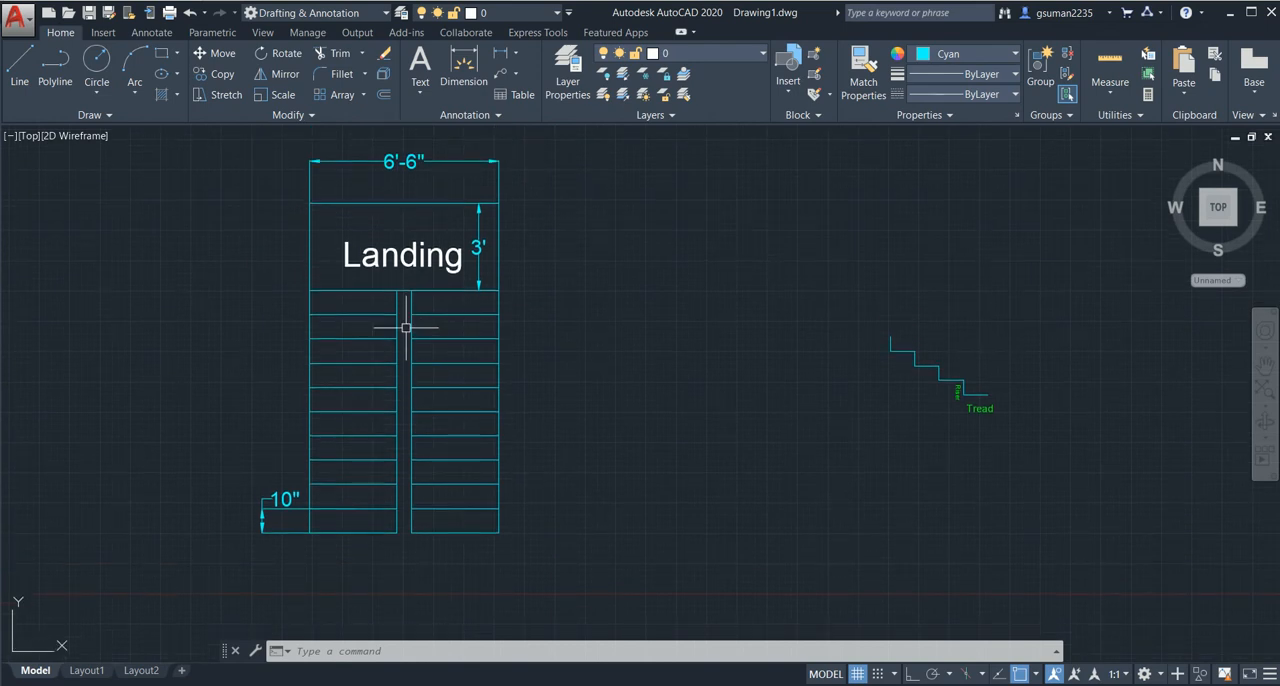
middle_drag(829, 360, 601, 357)
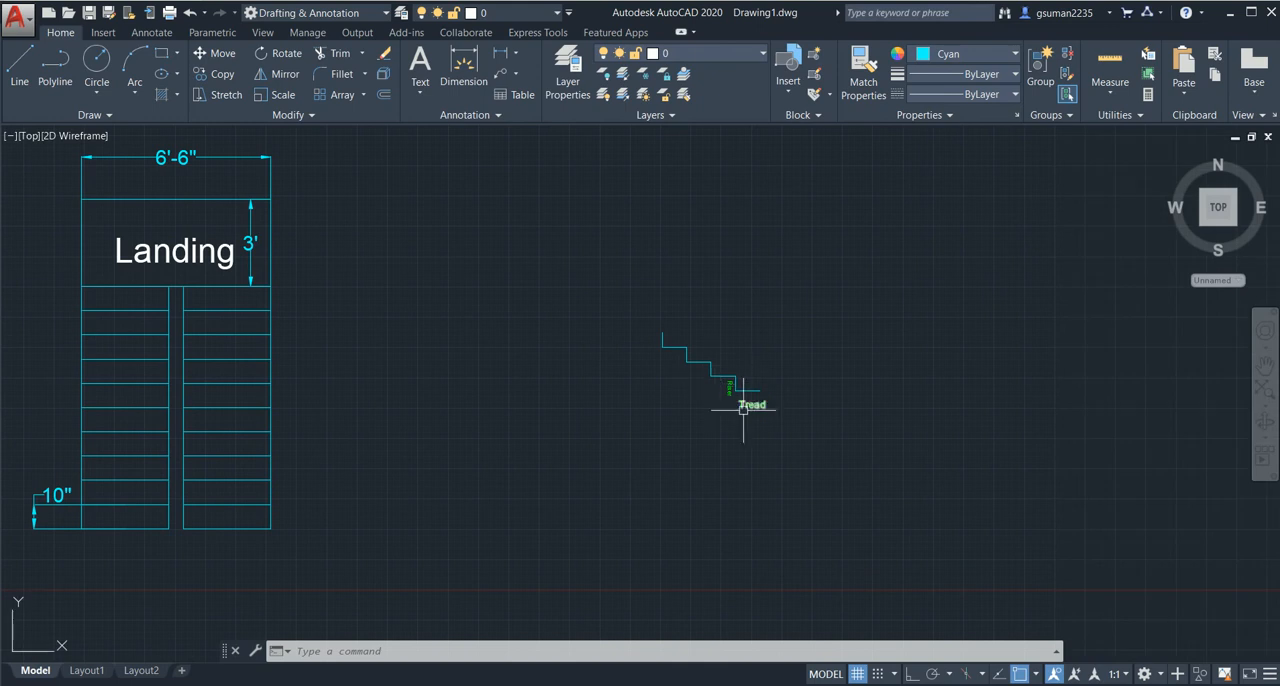
scroll(743, 405, up, 4)
scroll(690, 340, down, 6)
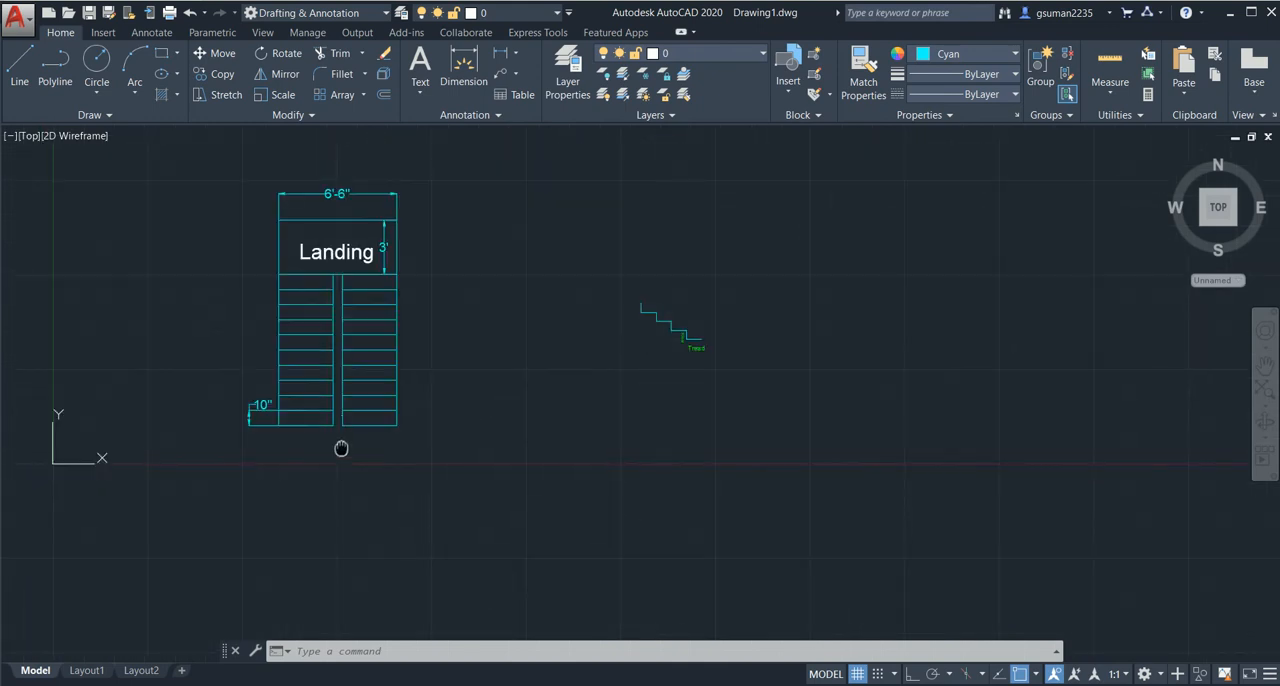
middle_drag(341, 448, 453, 471)
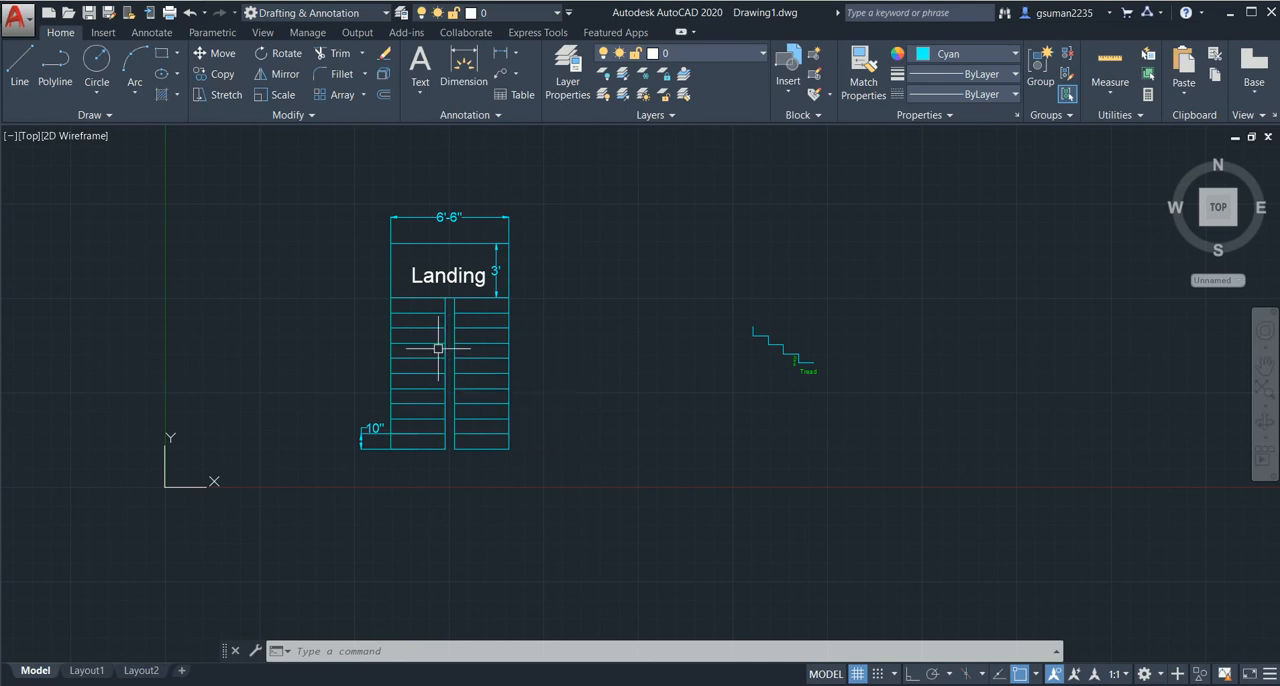
- Add a vertical linear dimension for the stair's overall length, from the landing's upper edge to the foot of the left flight, placed outside the plan
scroll(438, 348, up, 2)
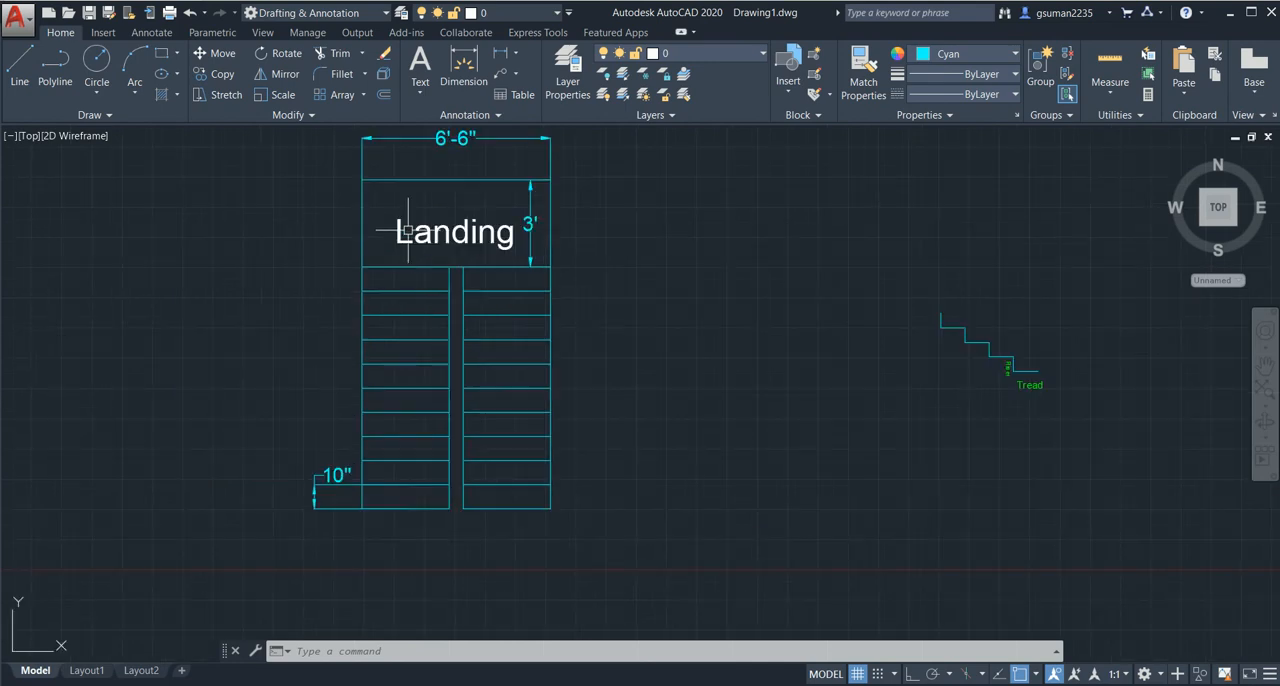
middle_drag(407, 230, 432, 247)
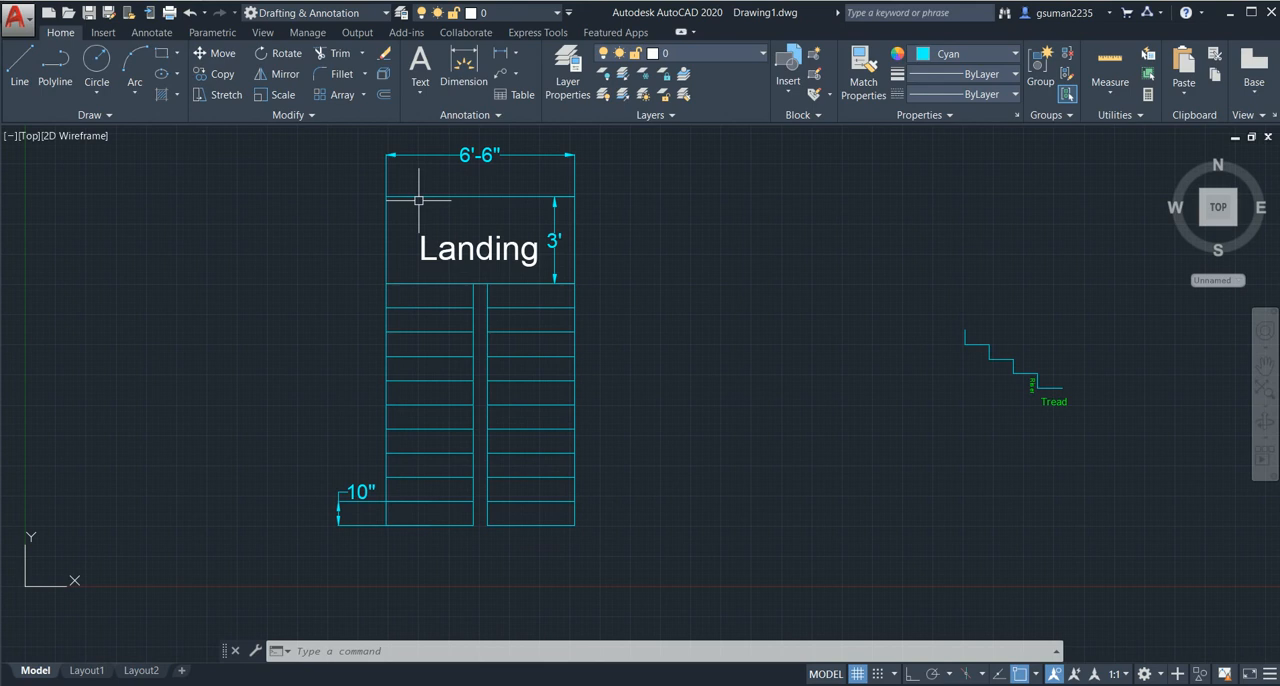
text(L)
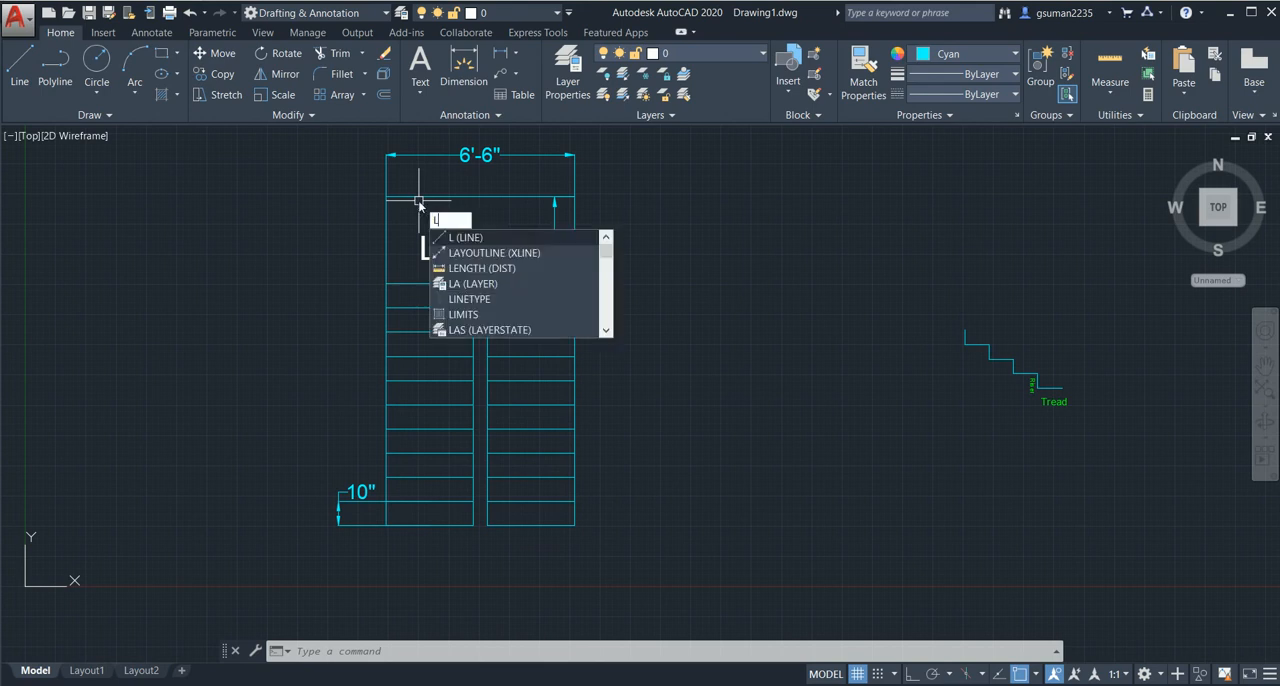
key(Escape)
click(463, 70)
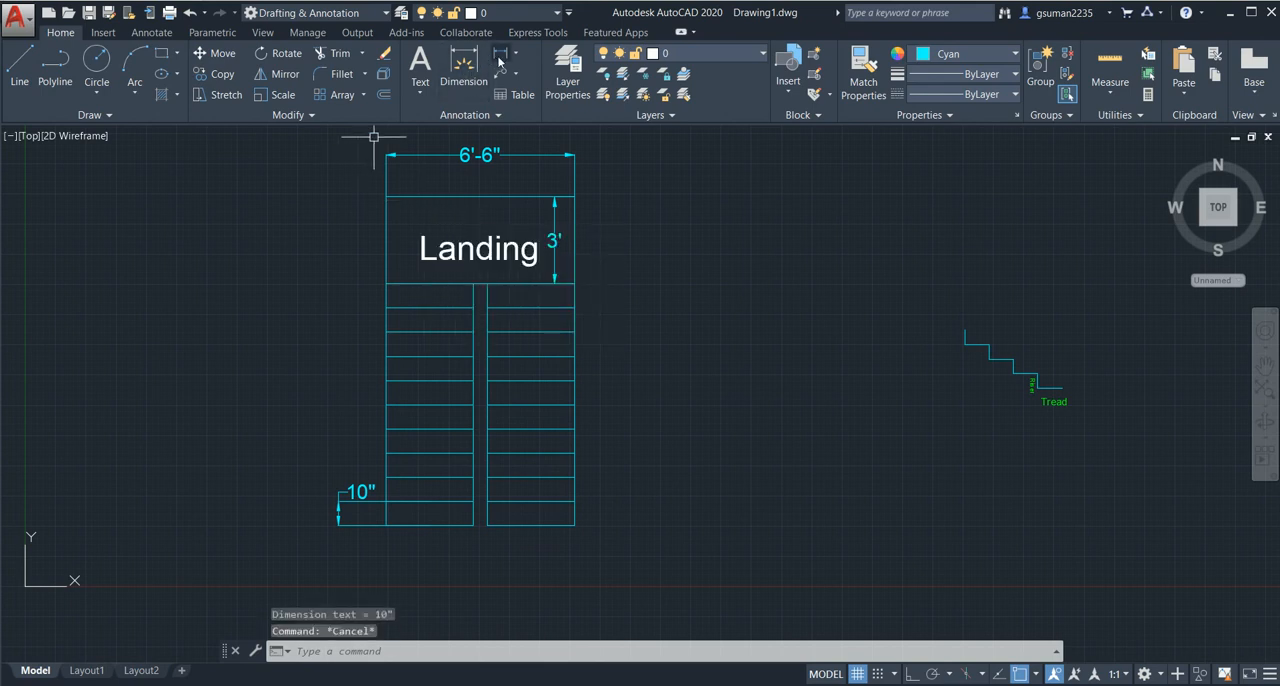
click(386, 197)
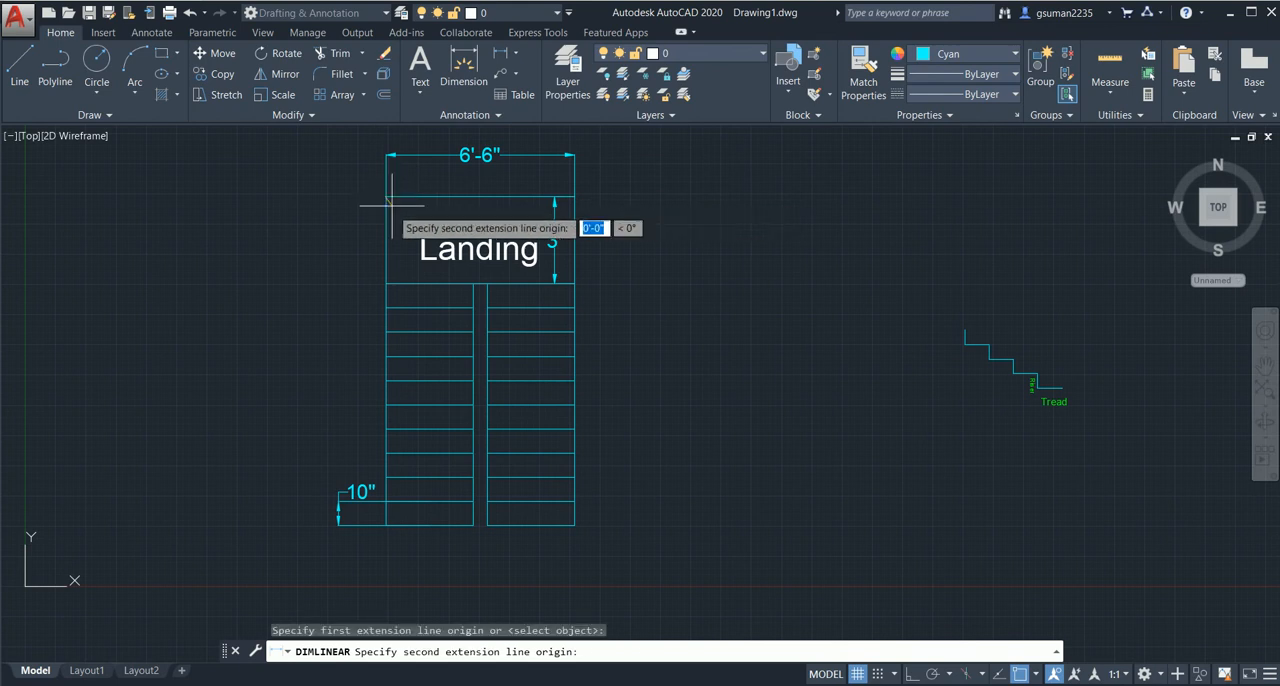
click(386, 525)
click(218, 520)
key(Escape)
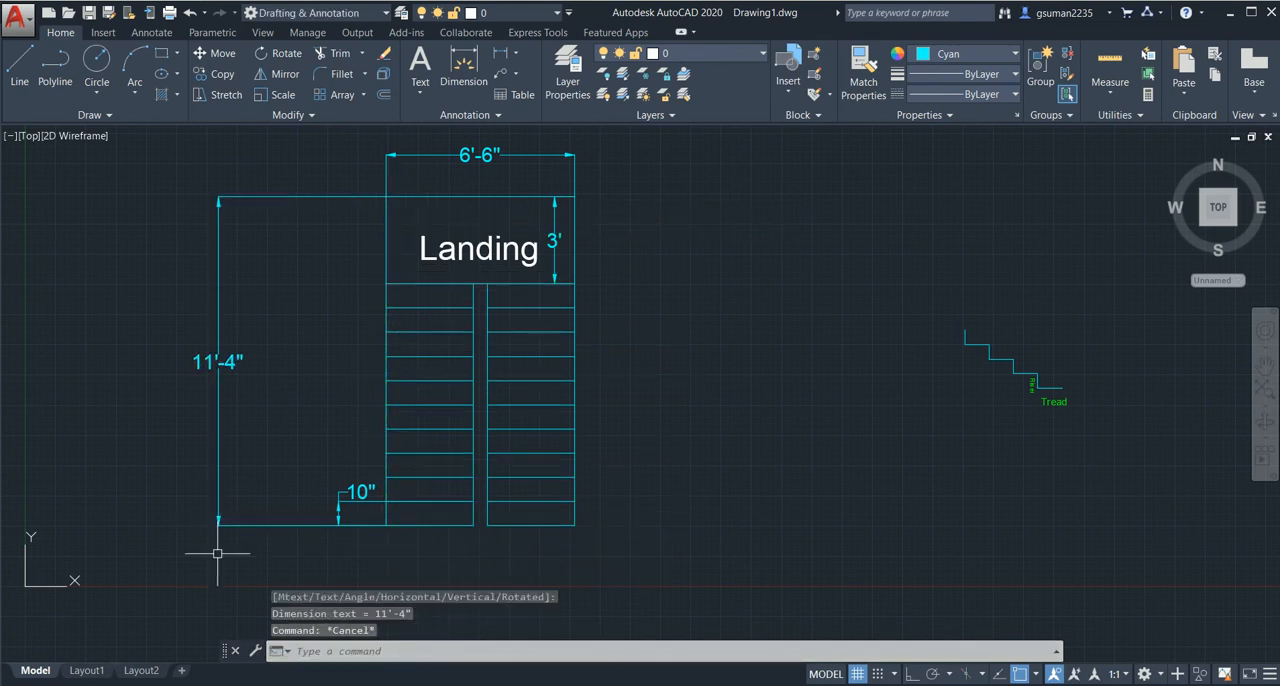
- Review the fully dimensioned stair plan, checking the overall length, landing and tread dimensions against the riser and tread sketch
scroll(250, 515, down, 2)
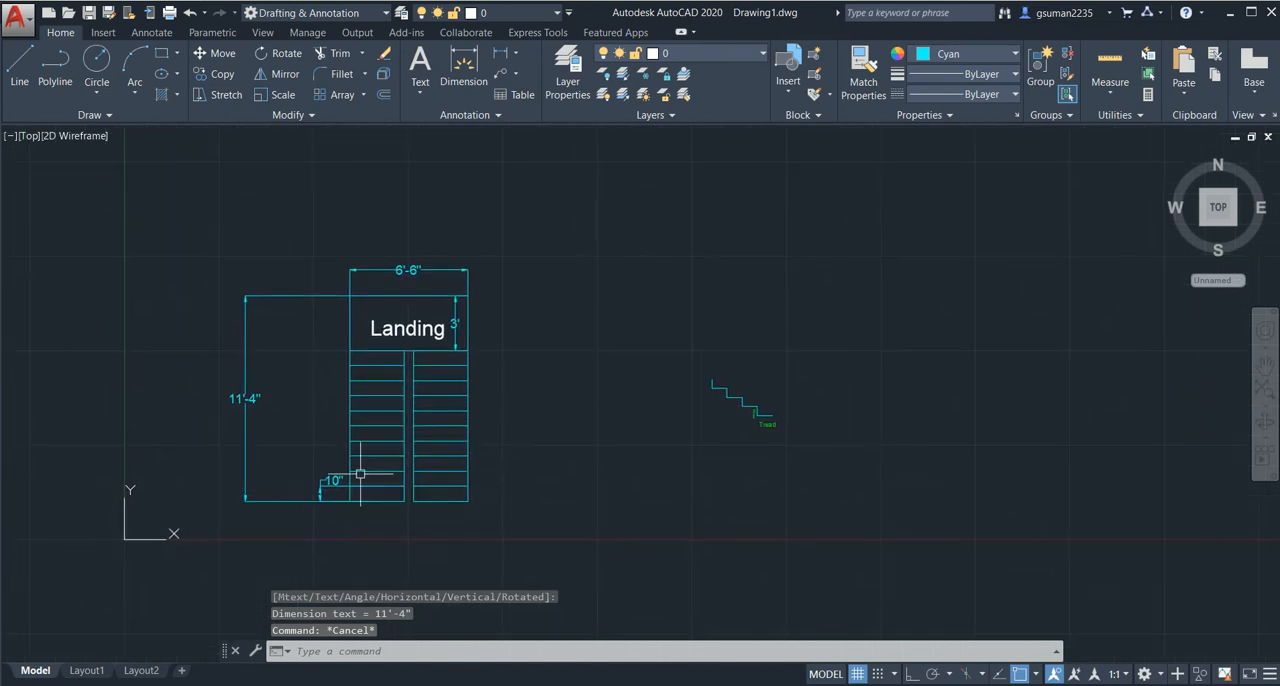
mouse_move(355, 437)
middle_down()
mouse_move(391, 430)
mouse_move(371, 423)
mouse_move(402, 410)
middle_up()
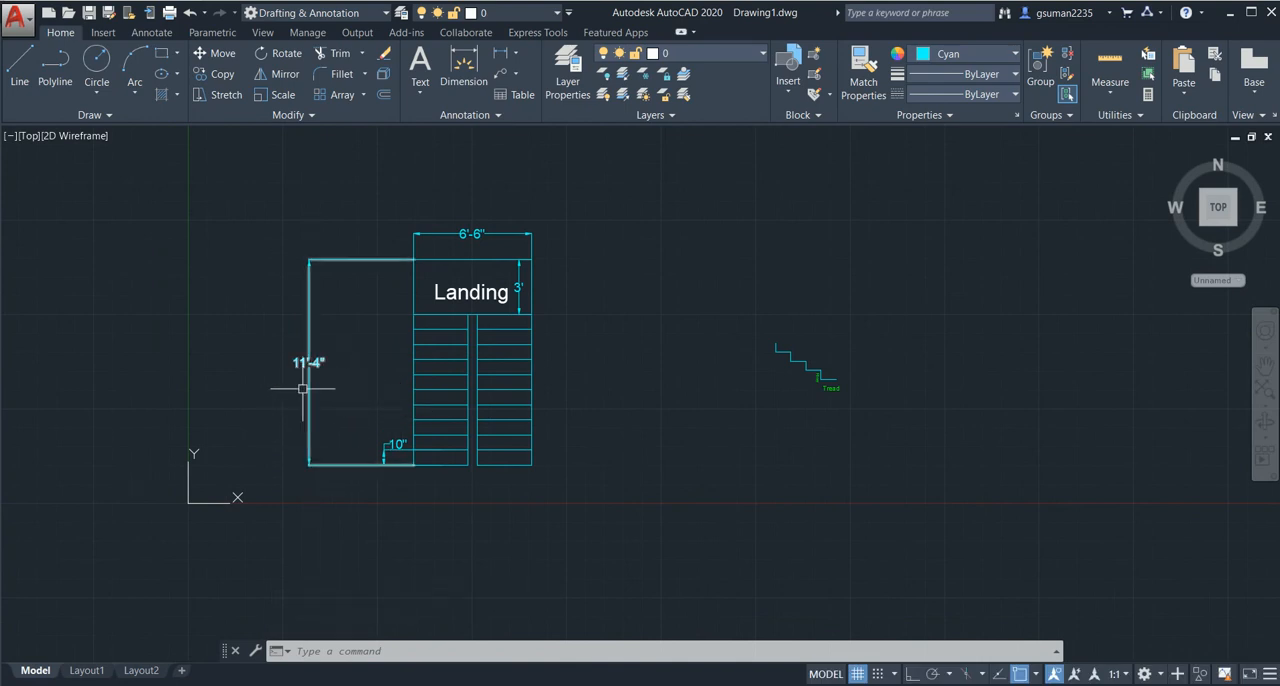
scroll(306, 386, up, 4)
scroll(330, 358, down, 2)
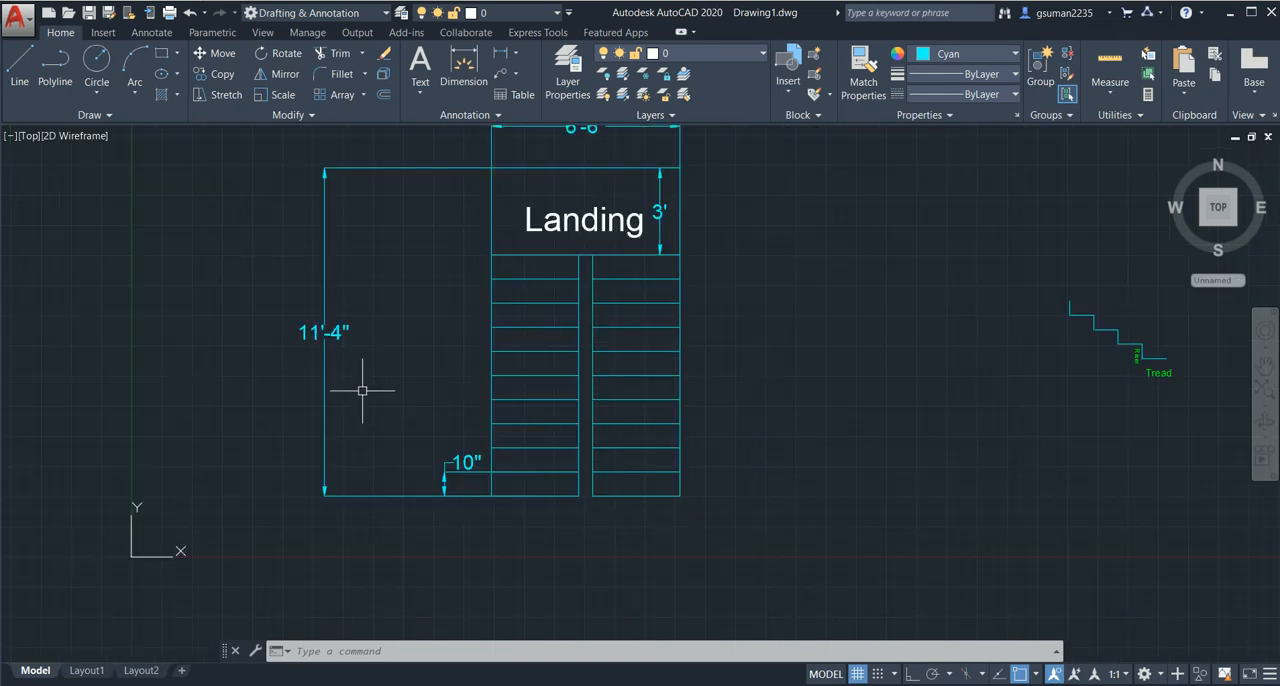
scroll(366, 397, down, 2)
middle_drag(372, 400, 345, 396)
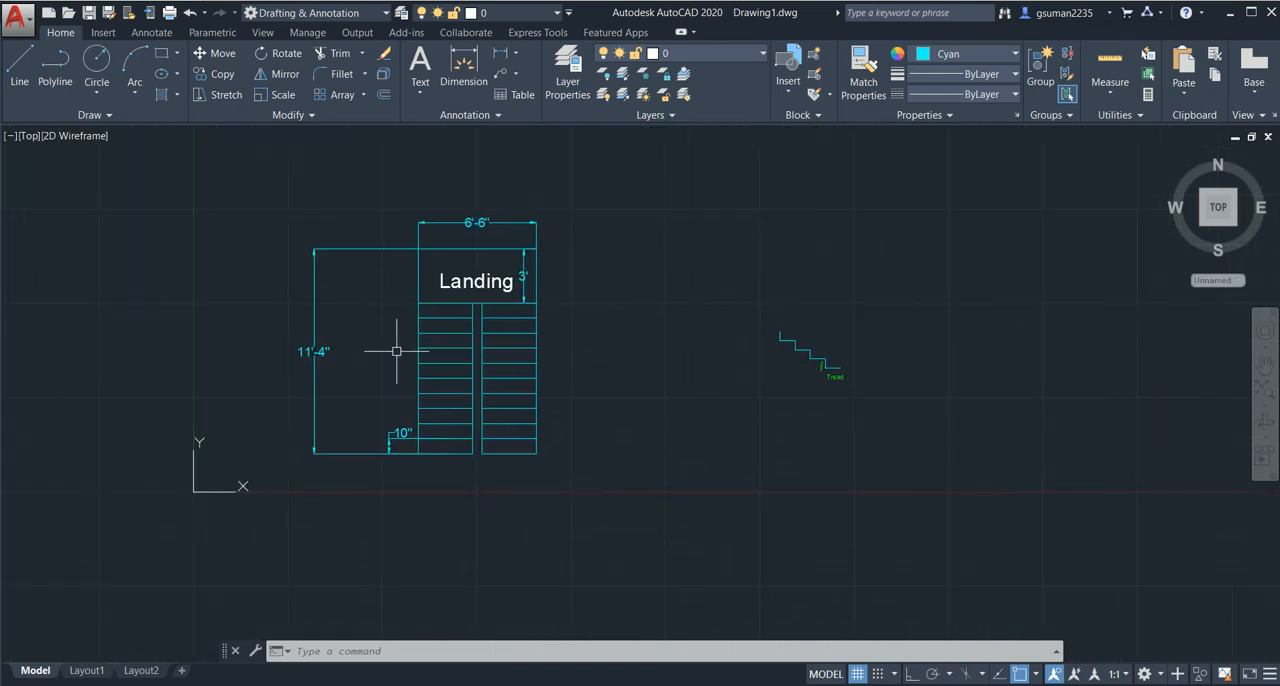
scroll(488, 230, up, 2)
scroll(493, 238, down, 2)
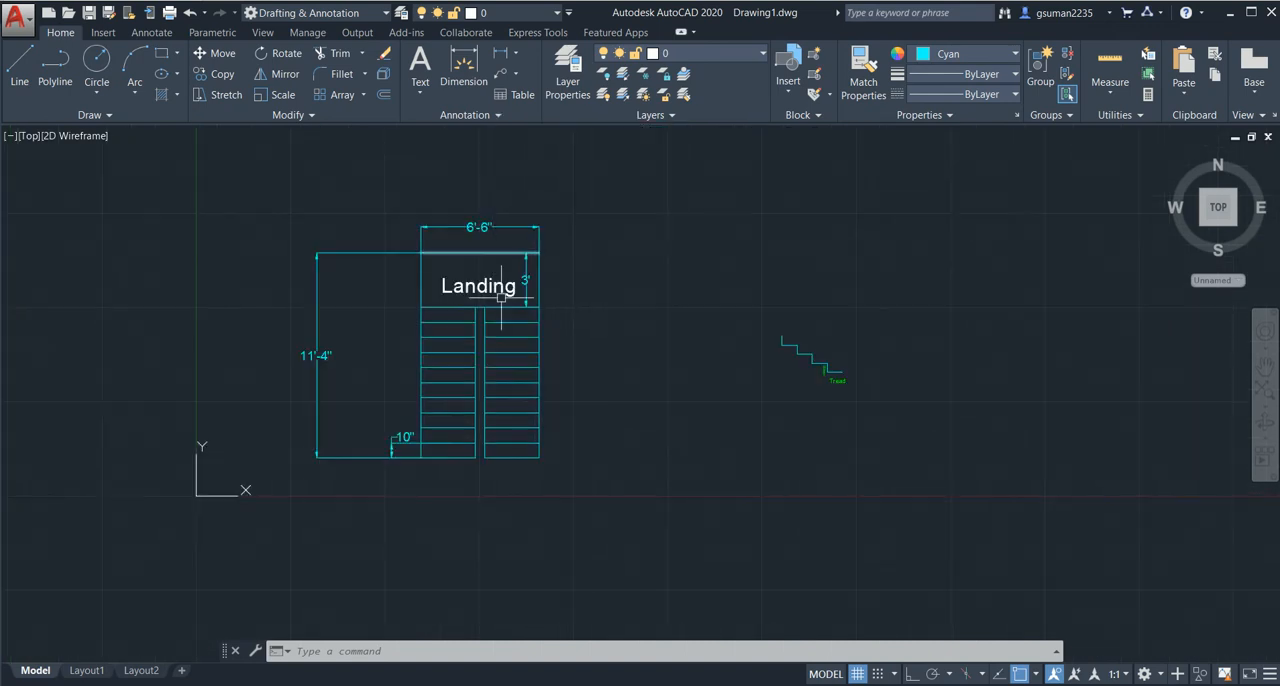
middle_drag(403, 390, 423, 386)
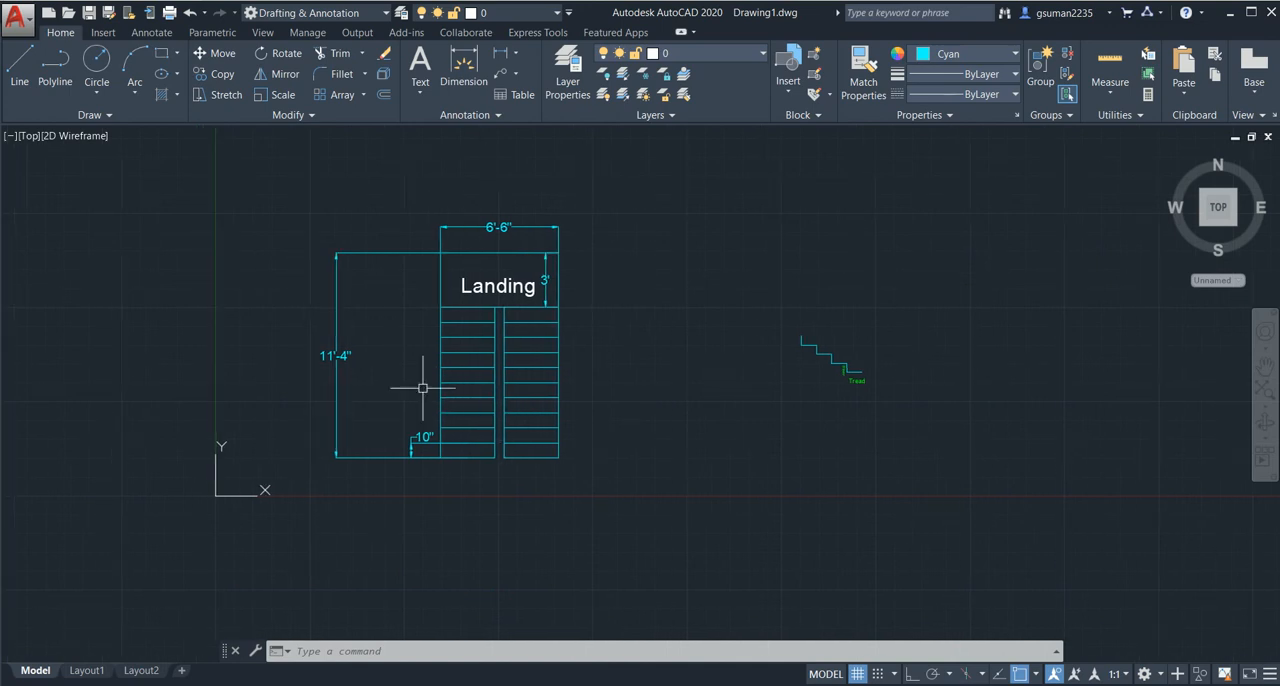
scroll(541, 409, down, 2)
middle_drag(541, 409, 517, 377)
scroll(710, 387, up, 2)
scroll(678, 363, up, 2)
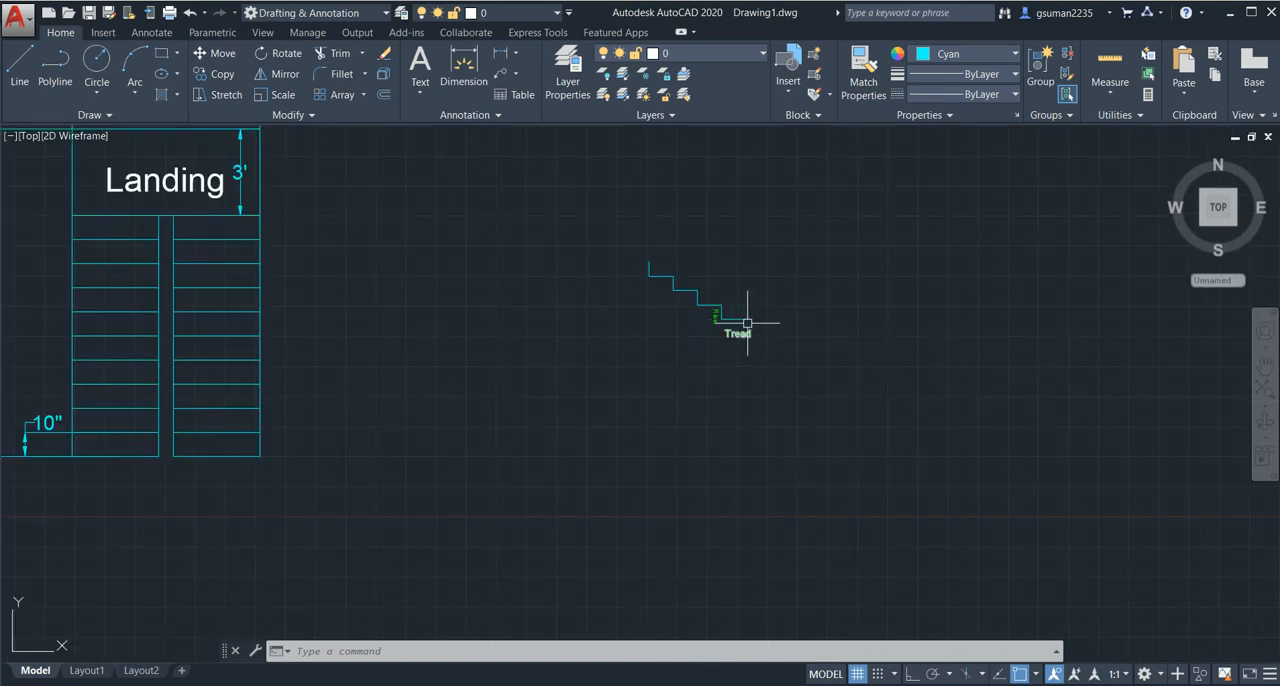
scroll(465, 393, down, 2)
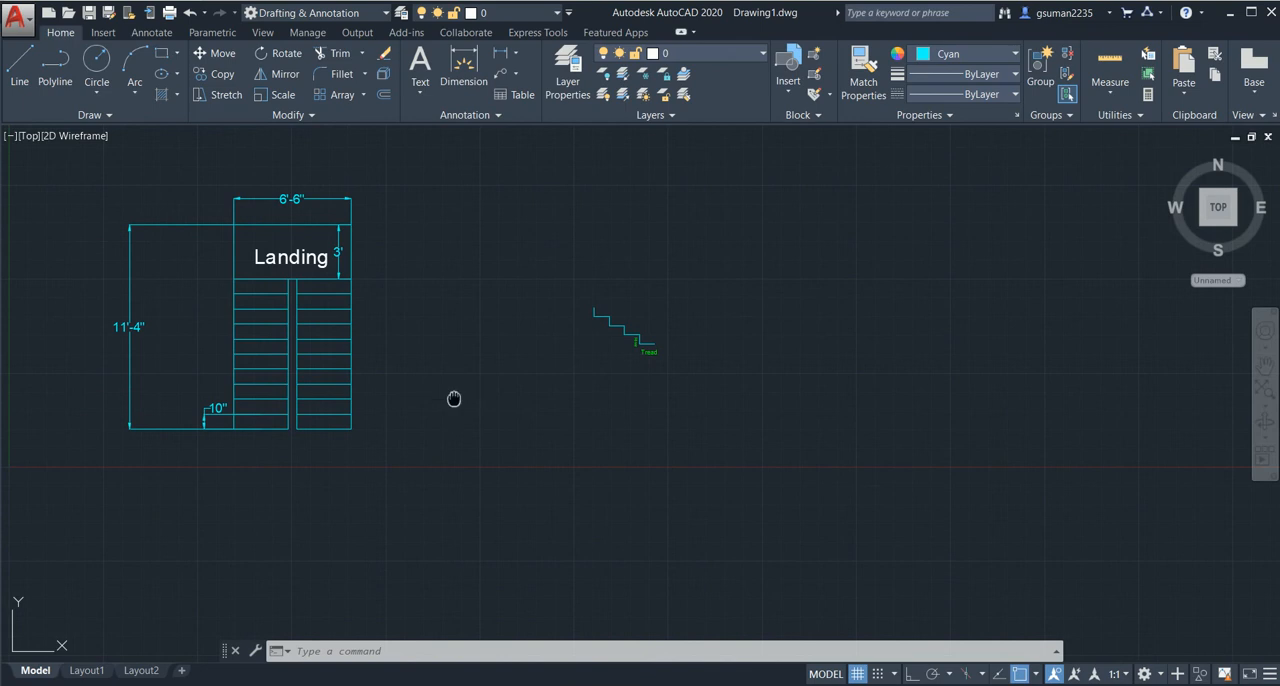
middle_drag(454, 399, 660, 391)
middle_drag(395, 410, 435, 442)
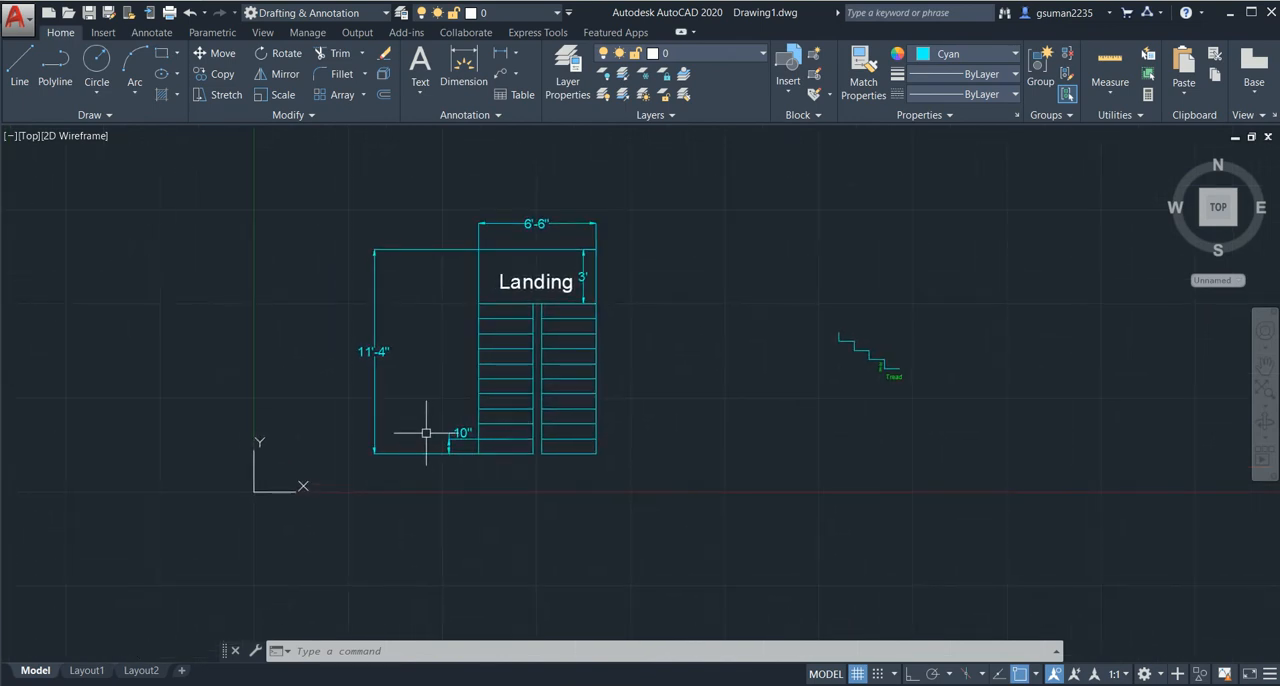